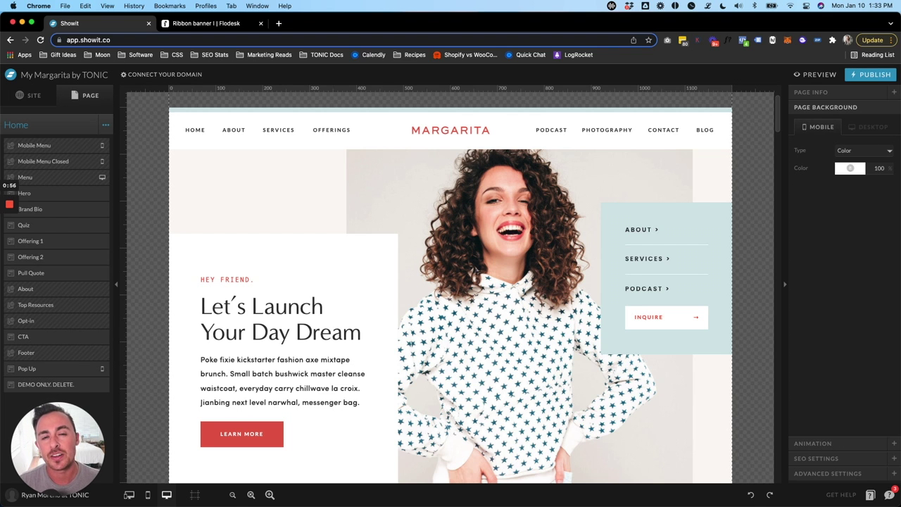
# - Open the Opt In 2 site canvas with the "Steal My Launch Playbook" form from the Home page for editing
pyautogui.scroll(-15, 370, 227)
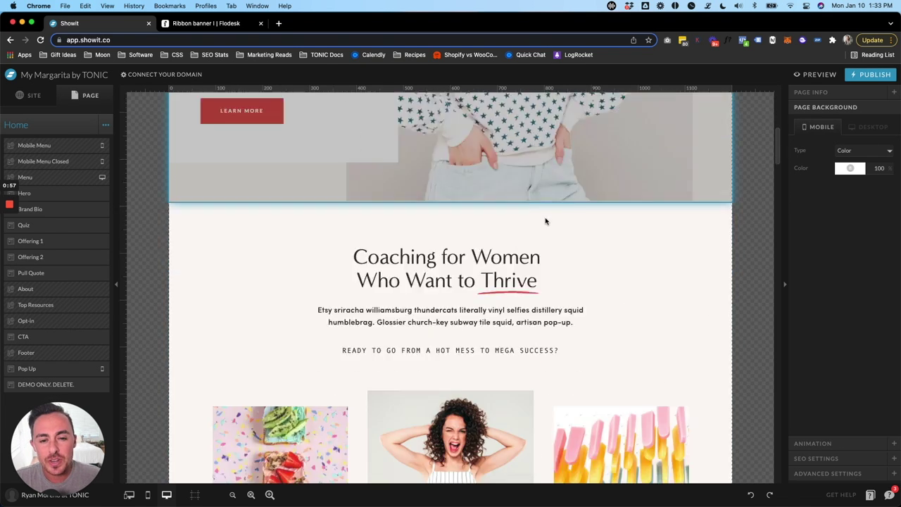
pyautogui.scroll(-20, 548, 231)
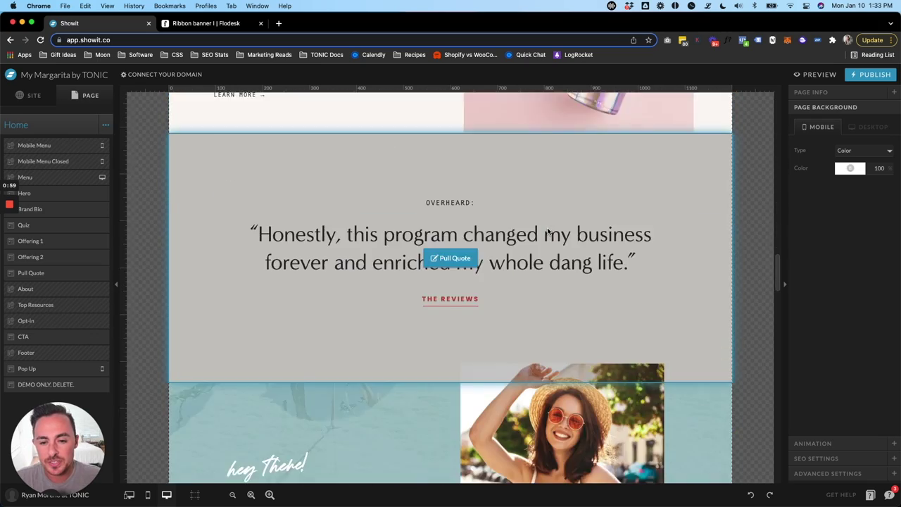
pyautogui.scroll(-10, 548, 232)
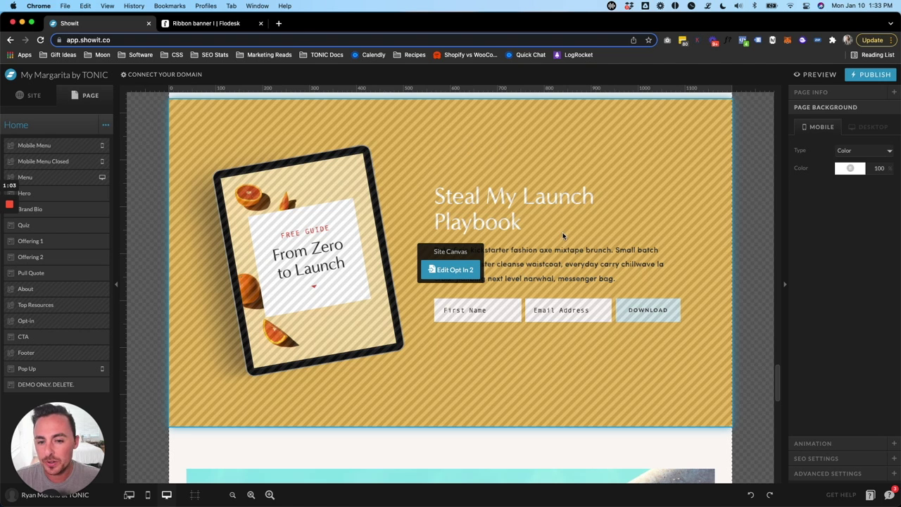
pyautogui.click(455, 269)
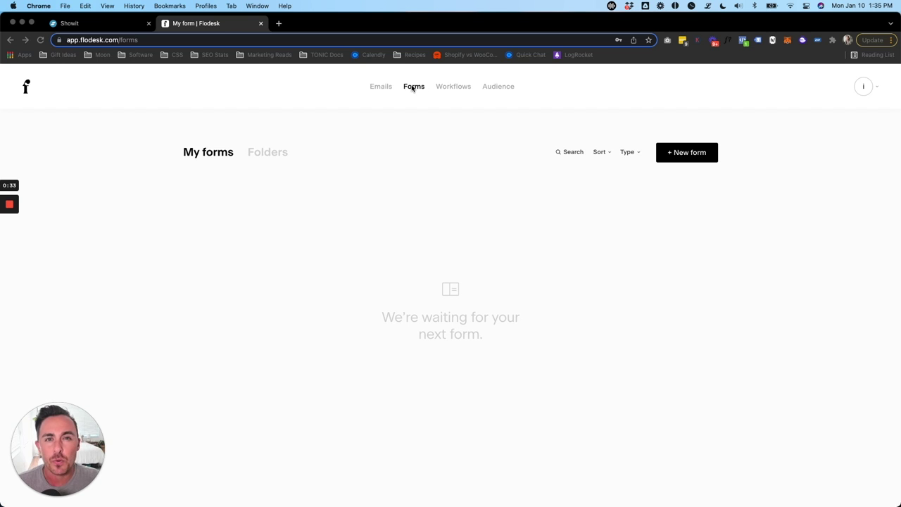
# - In Flodesk, start a new form and browse the templates of the Inline type
pyautogui.click(683, 154)
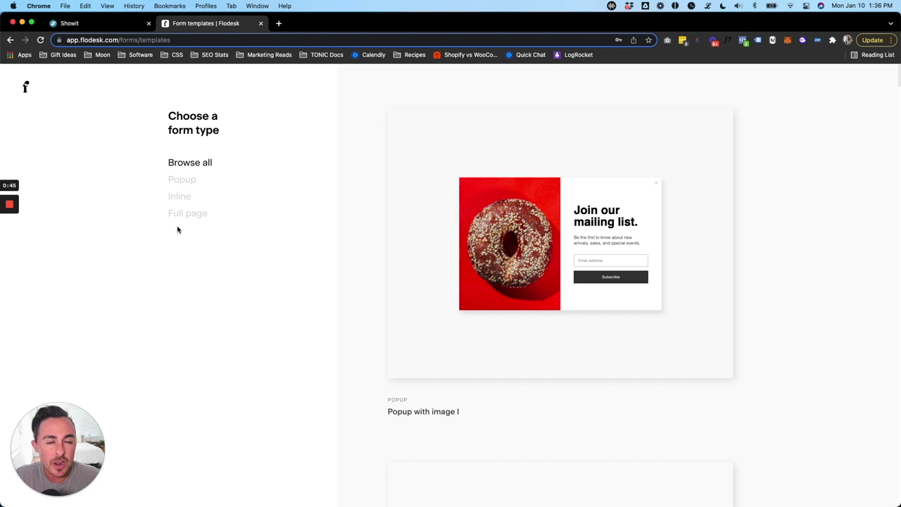
pyautogui.click(188, 197)
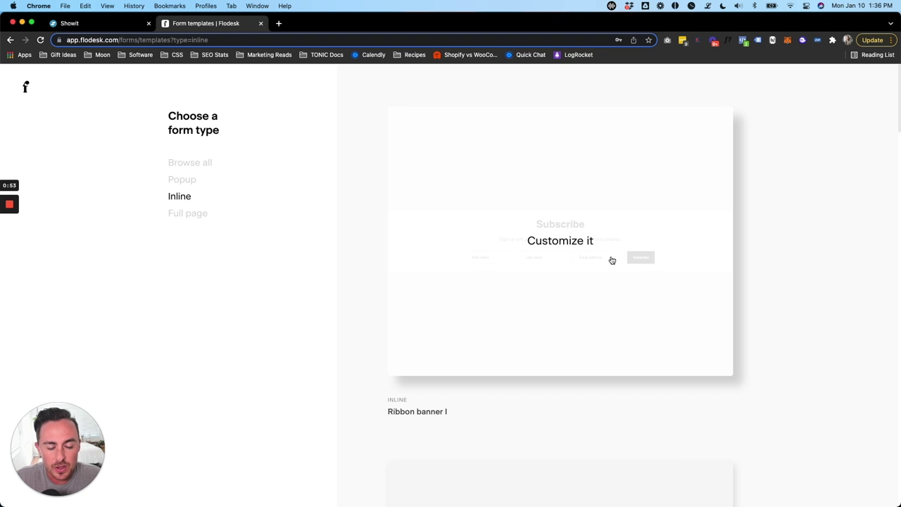
pyautogui.scroll(-20, 530, 252)
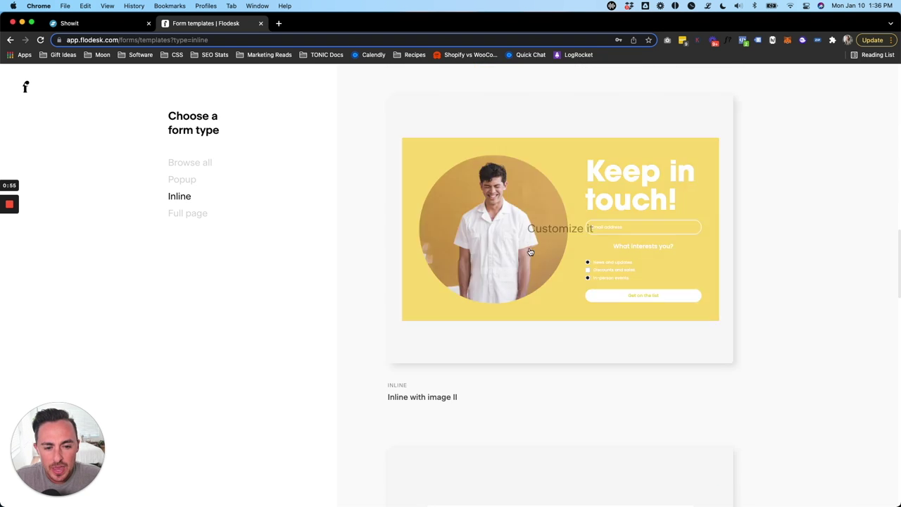
pyautogui.scroll(-10, 530, 252)
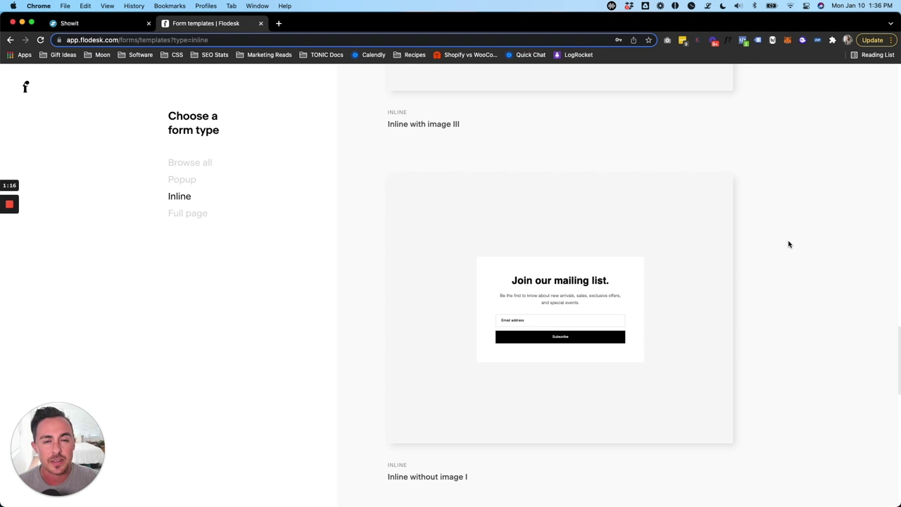
# - Compare the inline templates with the opt-in layout in Showit and choose the Ribbon banner I template in Flodesk to customize
pyautogui.click(49, 24)
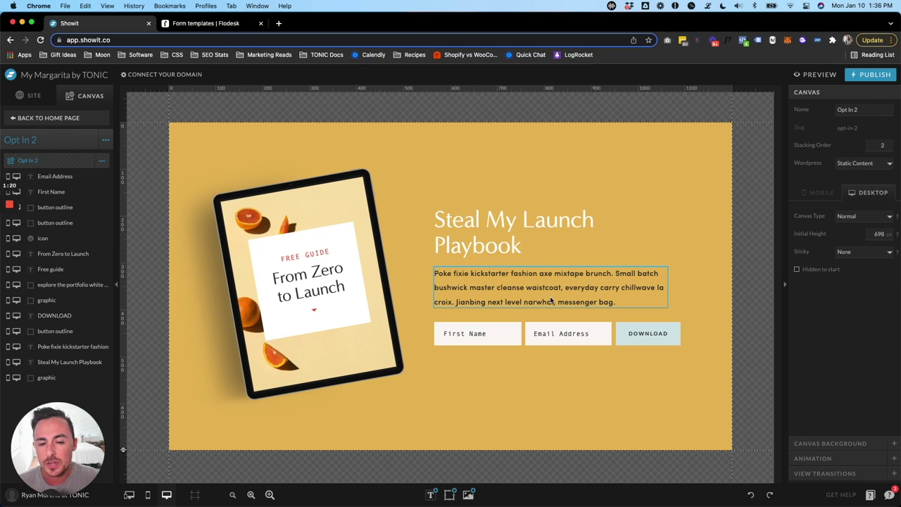
pyautogui.click(211, 23)
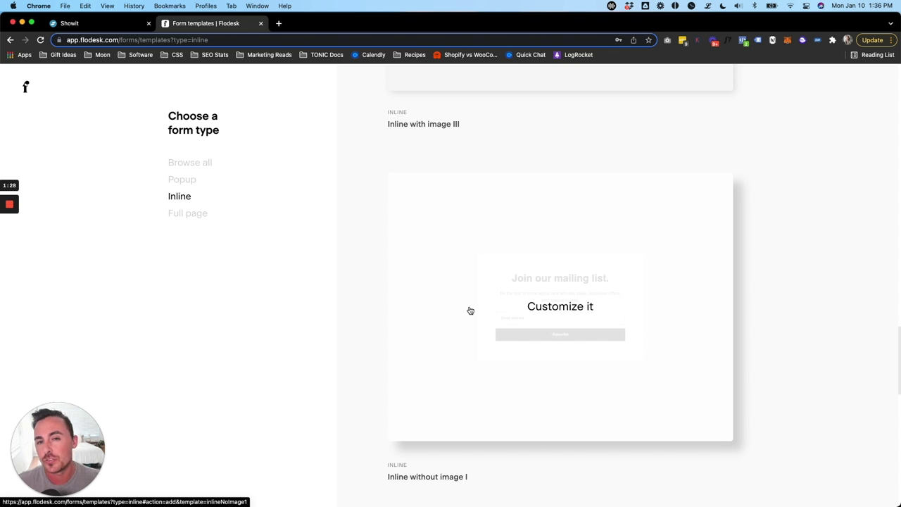
pyautogui.scroll(15, 470, 311)
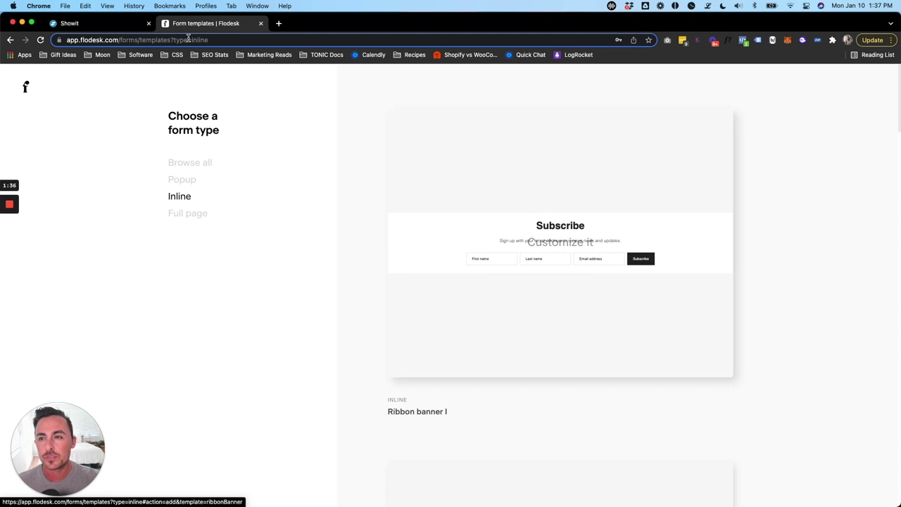
pyautogui.click(117, 23)
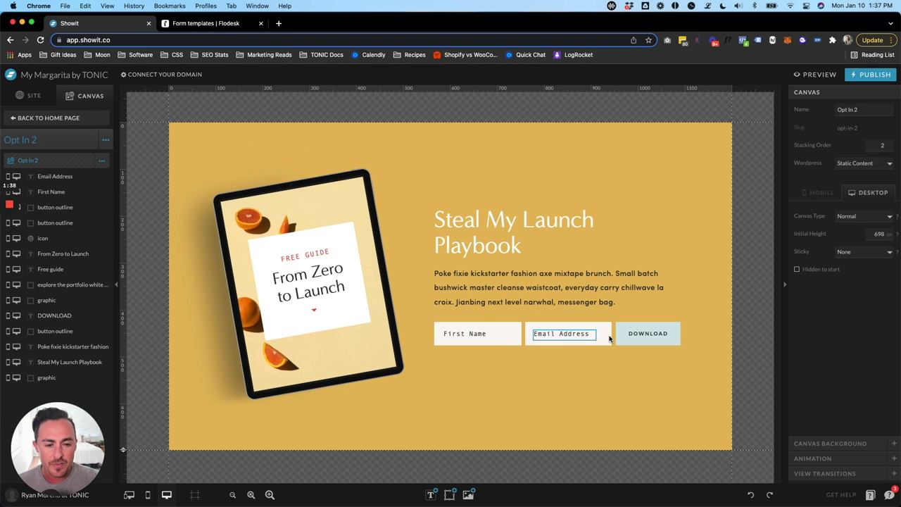
pyautogui.click(208, 23)
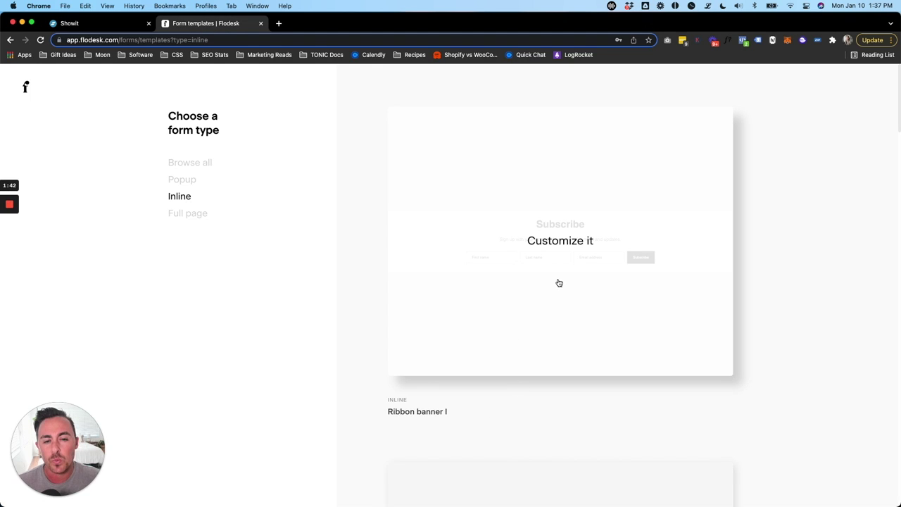
pyautogui.click(567, 242)
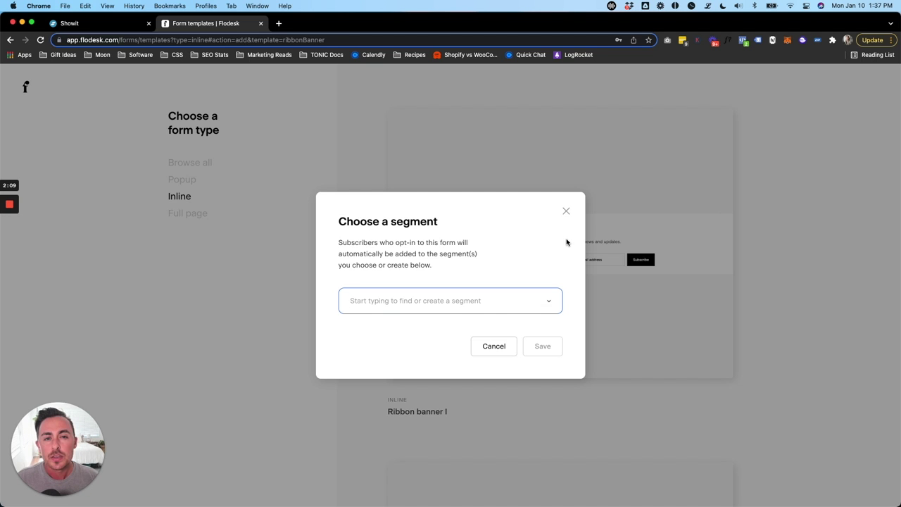
# - Assign the existing Launch Playbook segment to the new form and save the choice
pyautogui.click(84, 24)
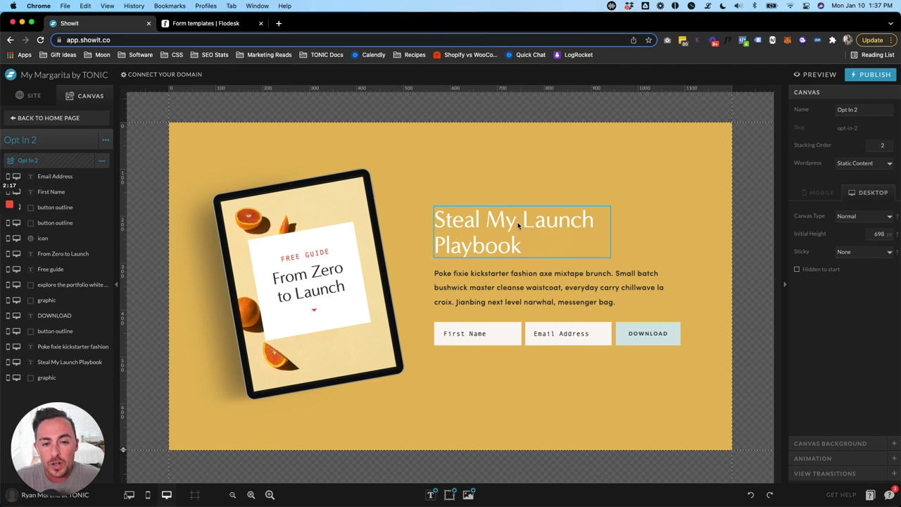
pyautogui.click(204, 26)
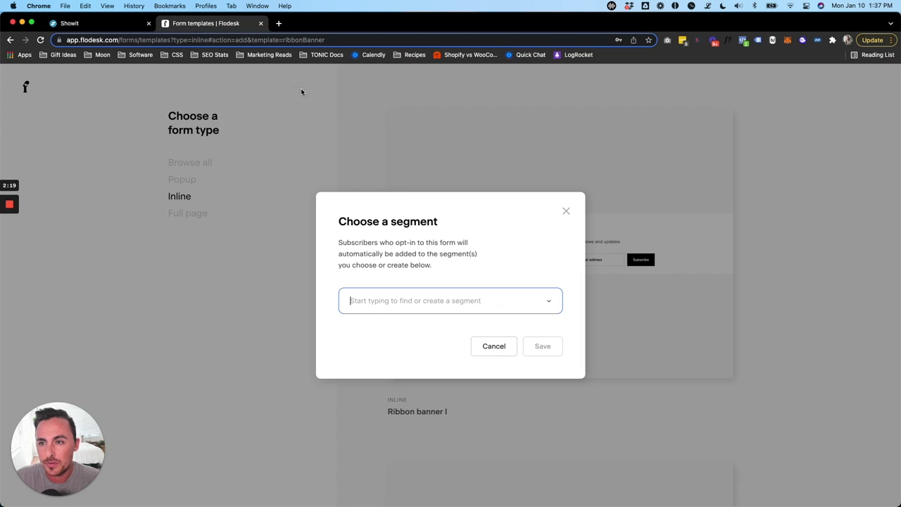
pyautogui.write('laun')
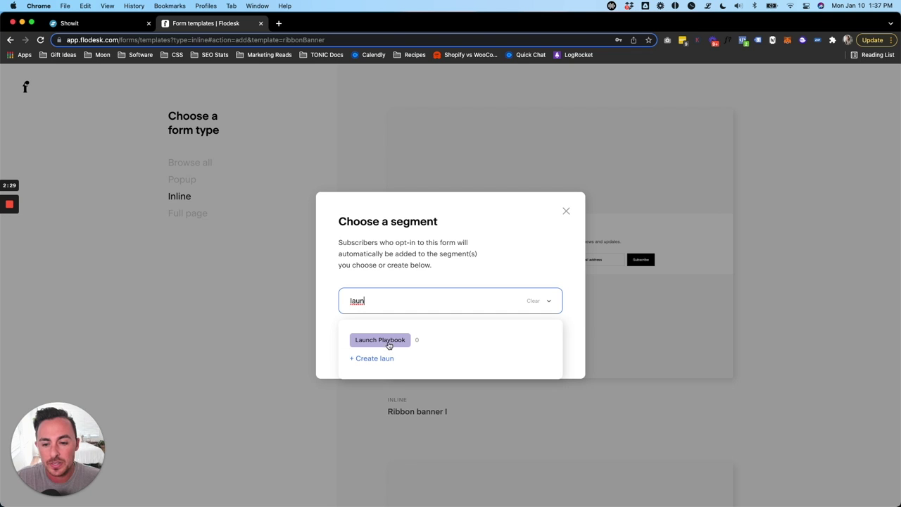
pyautogui.click(367, 342)
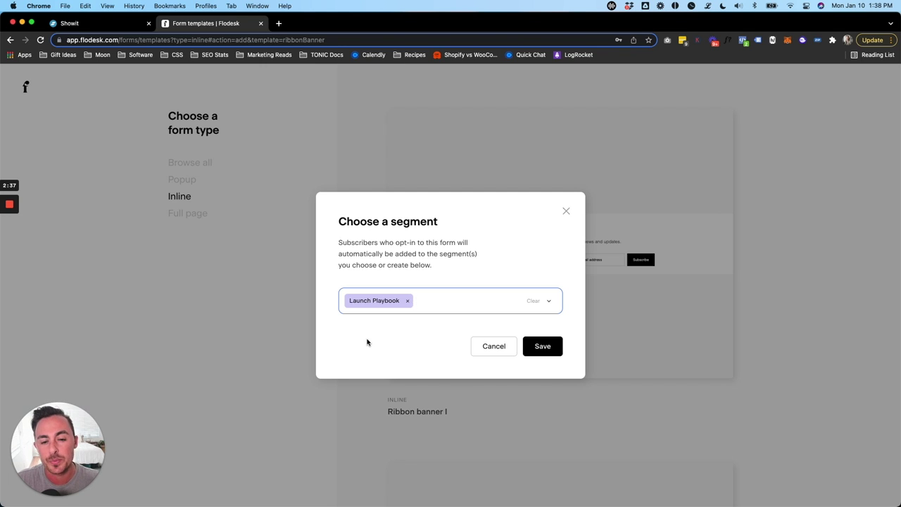
pyautogui.click(543, 345)
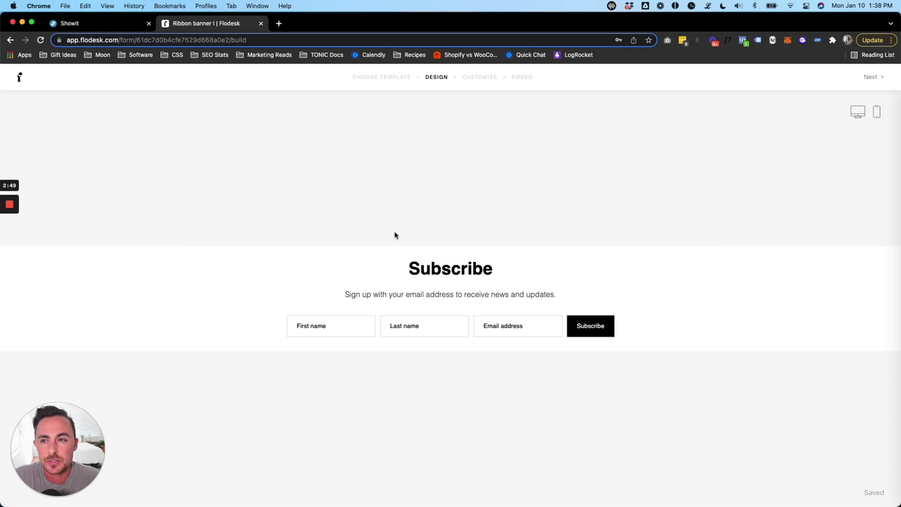
# - Check the title and paragraph on the Showit opt-in canvas, and delete the "Subscribe" heading text from the Flodesk form
pyautogui.click(116, 27)
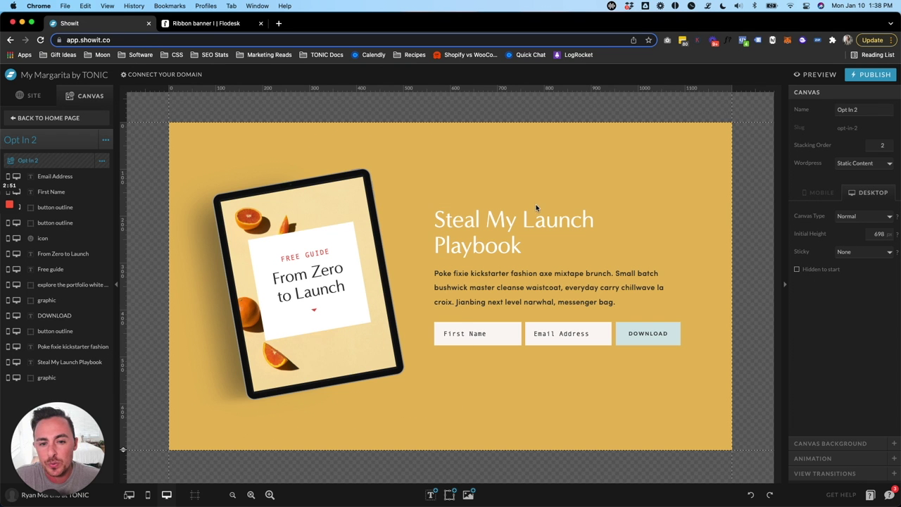
pyautogui.click(523, 230)
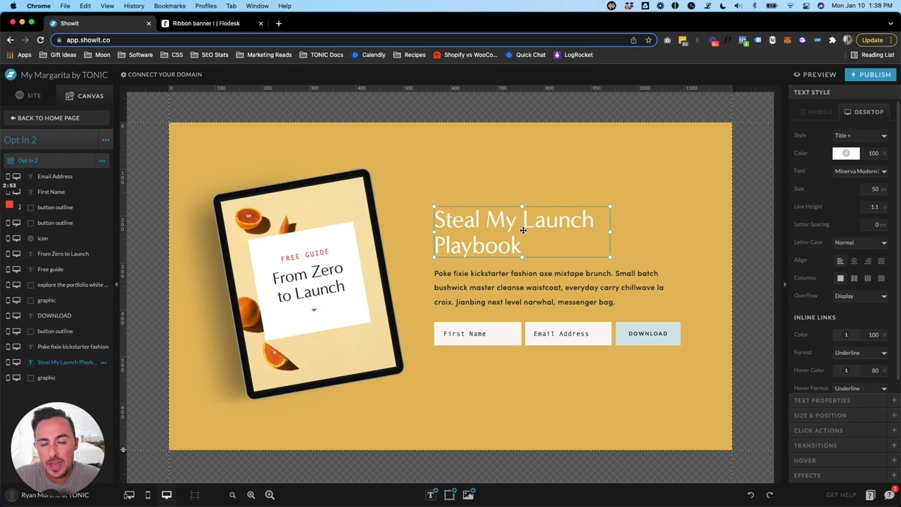
pyautogui.click(514, 299)
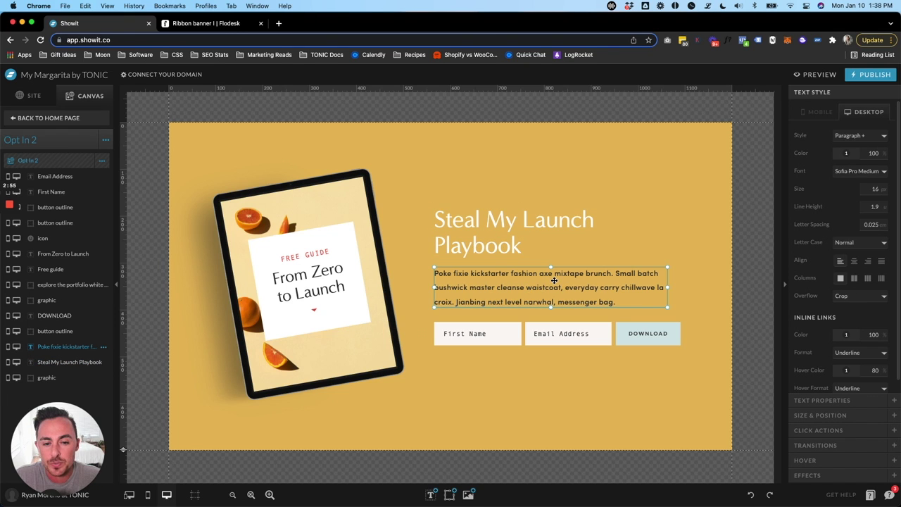
pyautogui.click(208, 26)
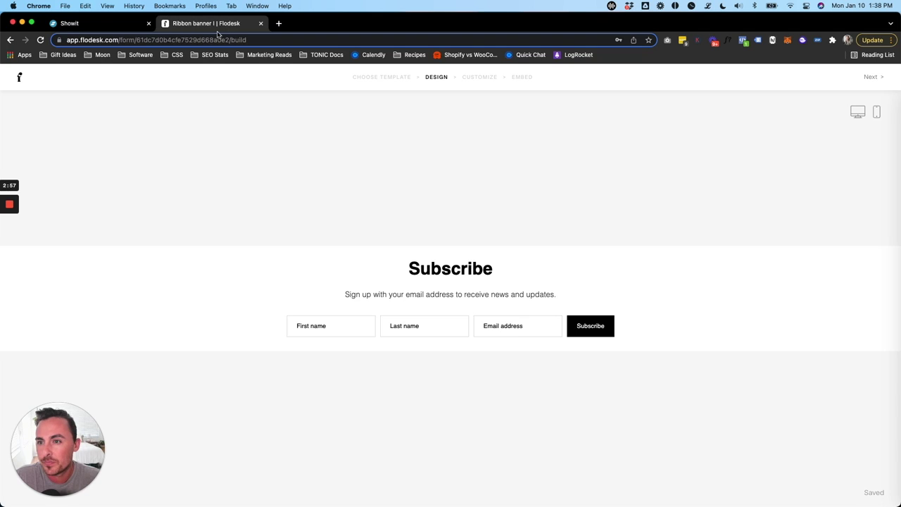
pyautogui.doubleClick(461, 267)
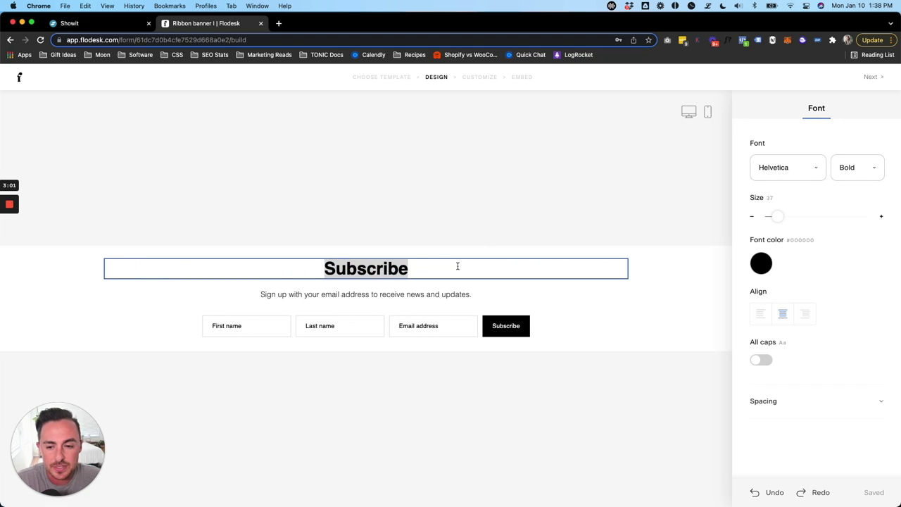
pyautogui.click(457, 266)
pyautogui.press('BackSpace')
pyautogui.press('BackSpace')
pyautogui.press('BackSpace')
pyautogui.press('BackSpace')
pyautogui.press('BackSpace')
pyautogui.press('BackSpace')
pyautogui.press('BackSpace')
pyautogui.press('BackSpace')
pyautogui.press('BackSpace')
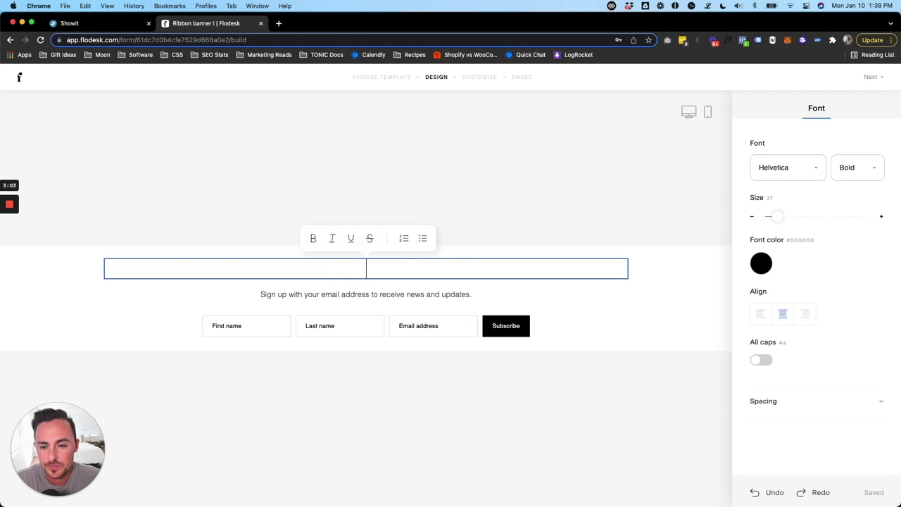
# - Remove the description line about receiving news and updates and the leftover empty heading block from the form
pyautogui.click(402, 294)
pyautogui.tripleClick(398, 284)
pyautogui.press('BackSpace')
pyautogui.click(430, 265)
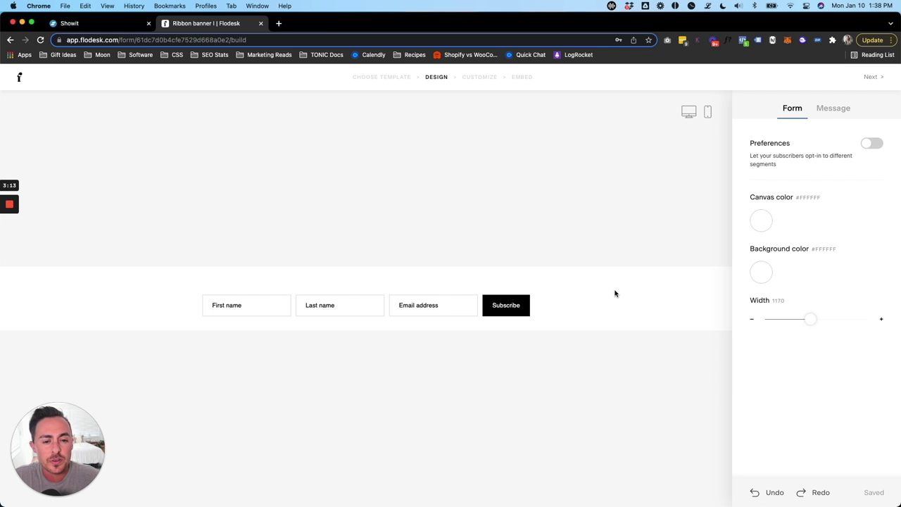
# - Set both the canvas color and the background color of the Flodesk form to none so it is transparent
pyautogui.click(107, 27)
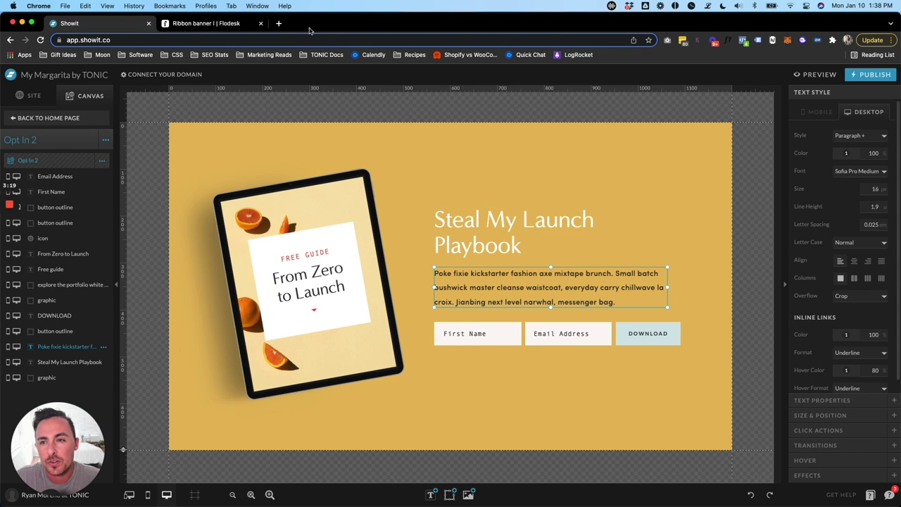
pyautogui.click(198, 25)
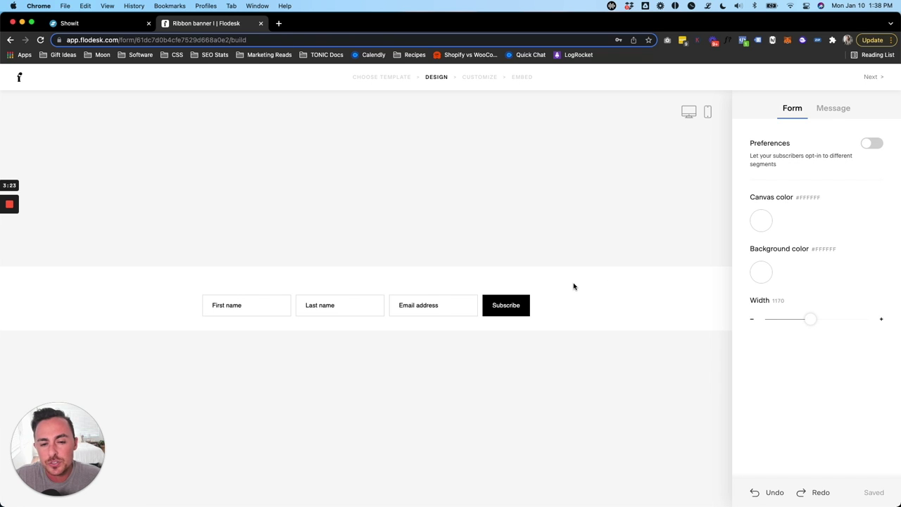
pyautogui.click(767, 224)
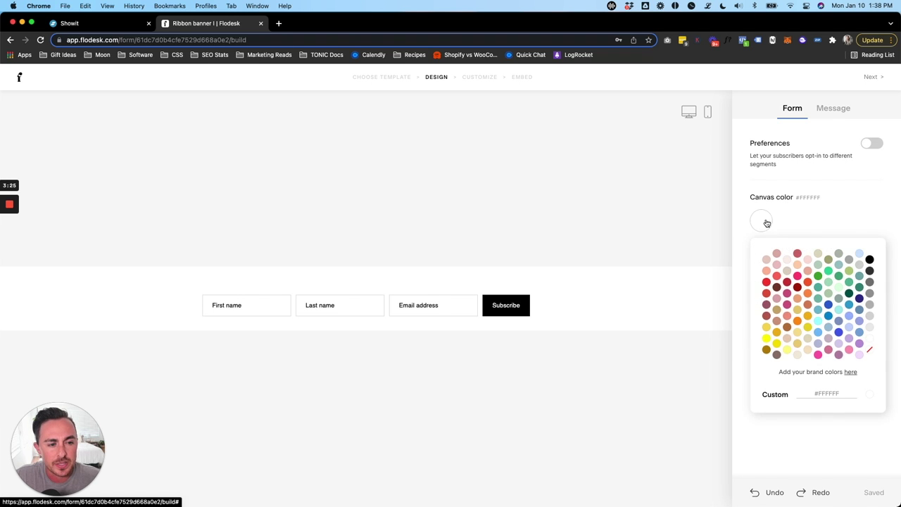
pyautogui.click(872, 352)
pyautogui.click(763, 274)
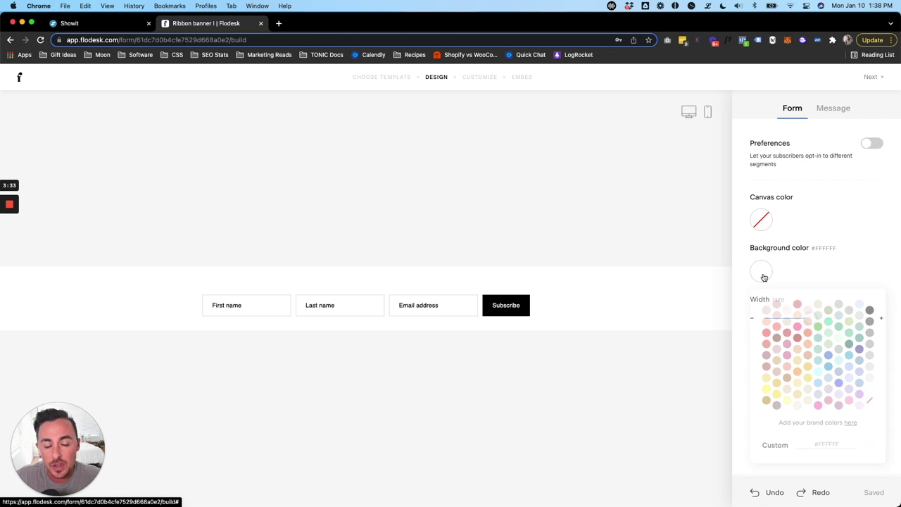
pyautogui.click(869, 400)
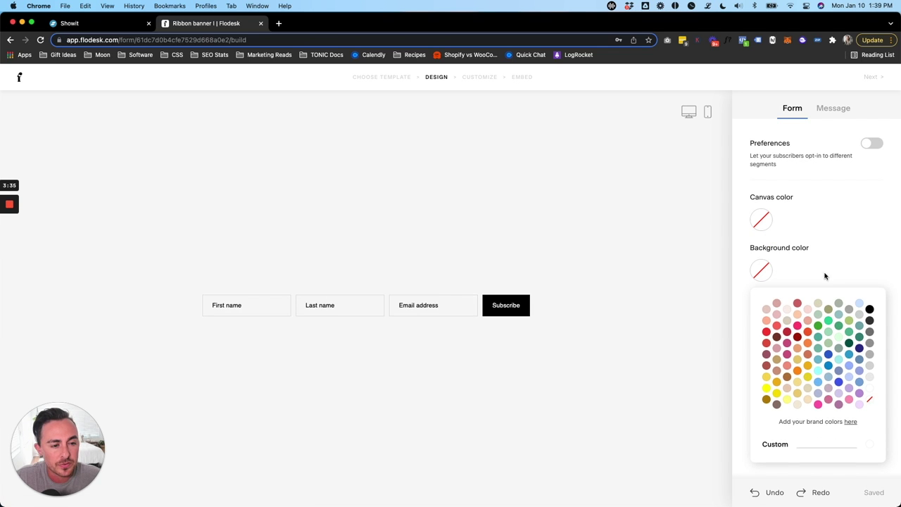
pyautogui.click(821, 219)
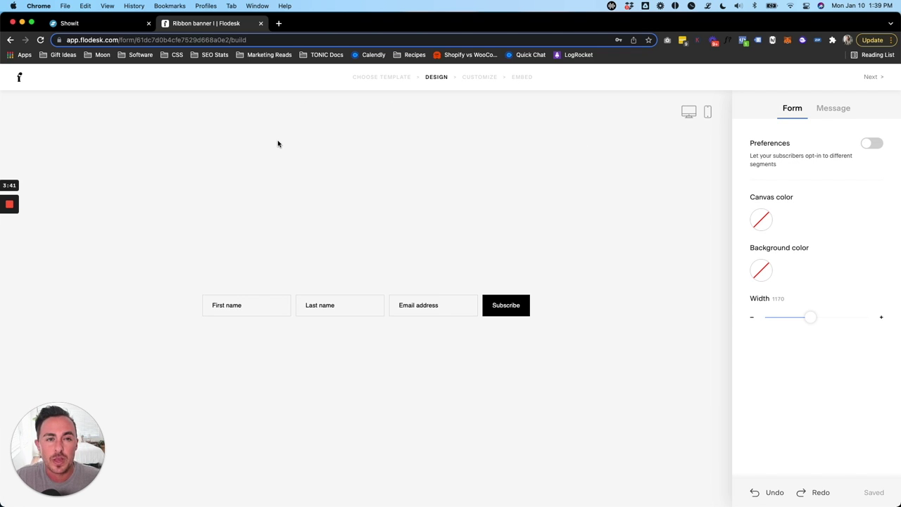
# - Check which input fields the Showit opt-in design uses, and delete the Last name field from the Flodesk form
pyautogui.click(112, 24)
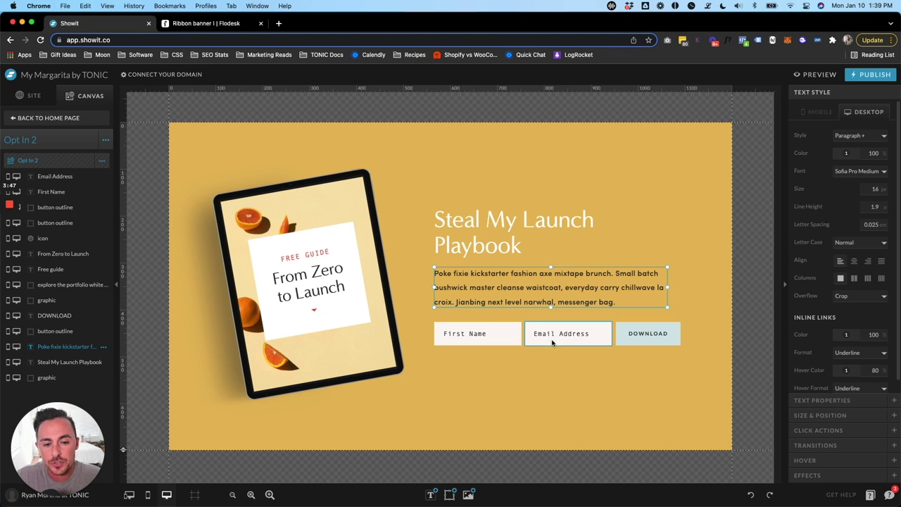
pyautogui.click(235, 25)
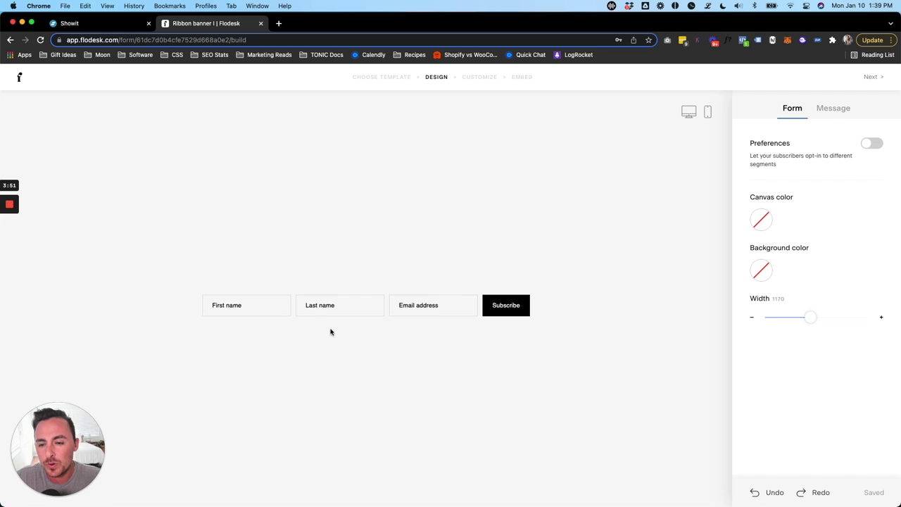
pyautogui.click(344, 305)
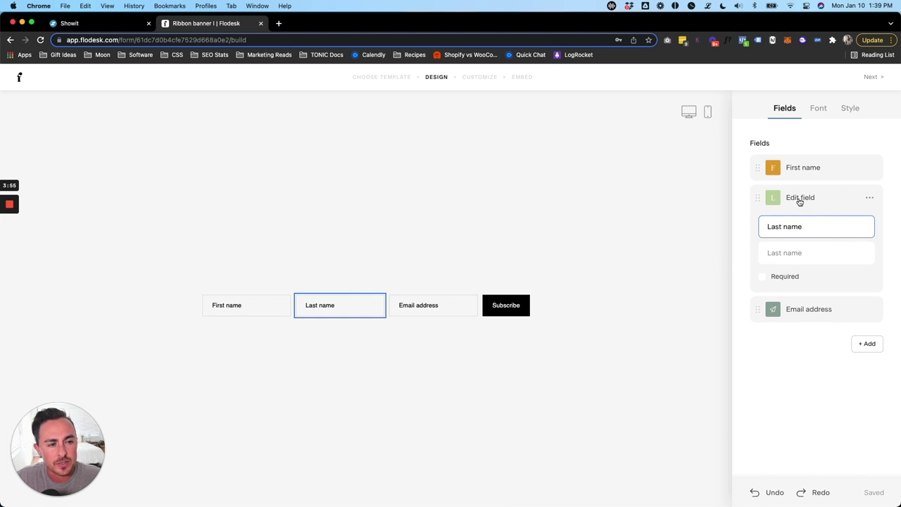
pyautogui.click(869, 199)
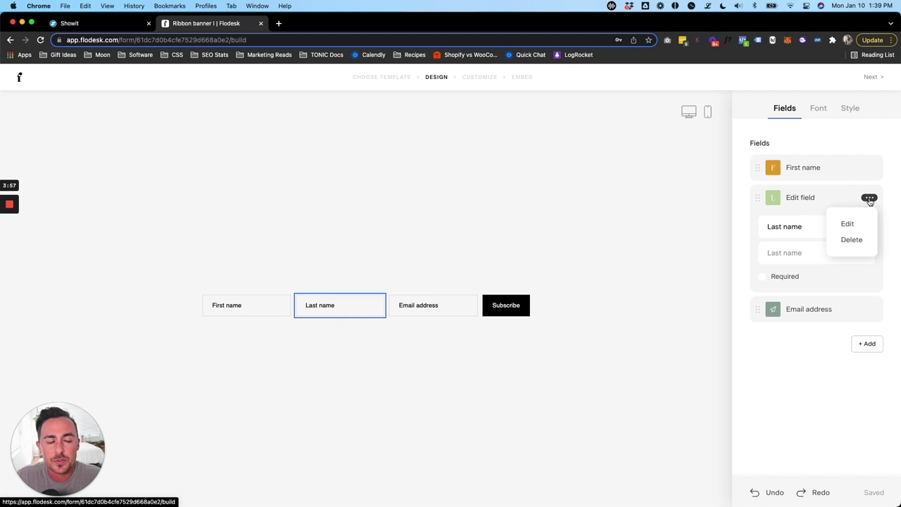
pyautogui.click(852, 239)
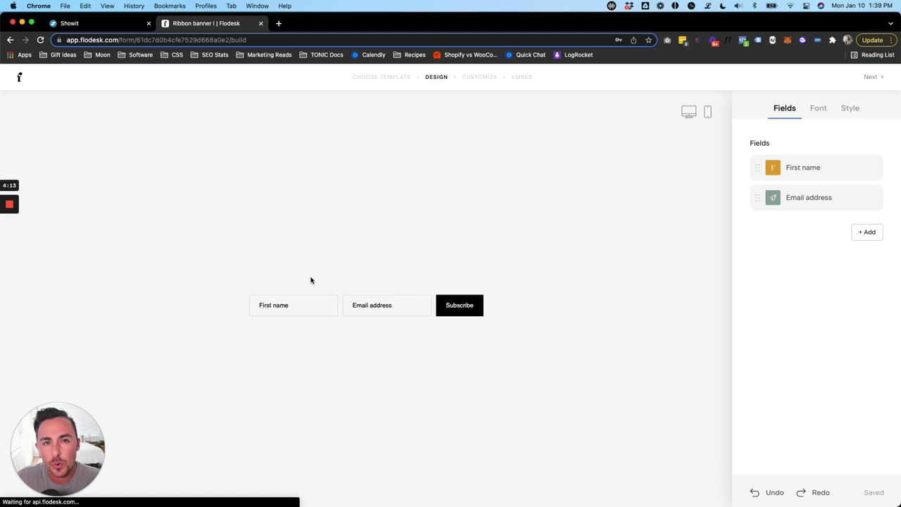
# - Switch to Showit and copy the hex color of the box behind the First Name field
pyautogui.click(107, 23)
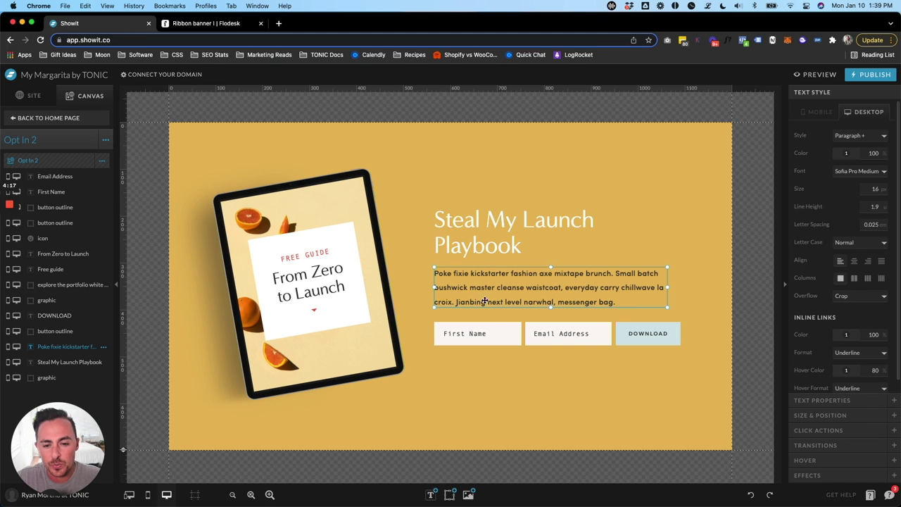
pyautogui.click(501, 324)
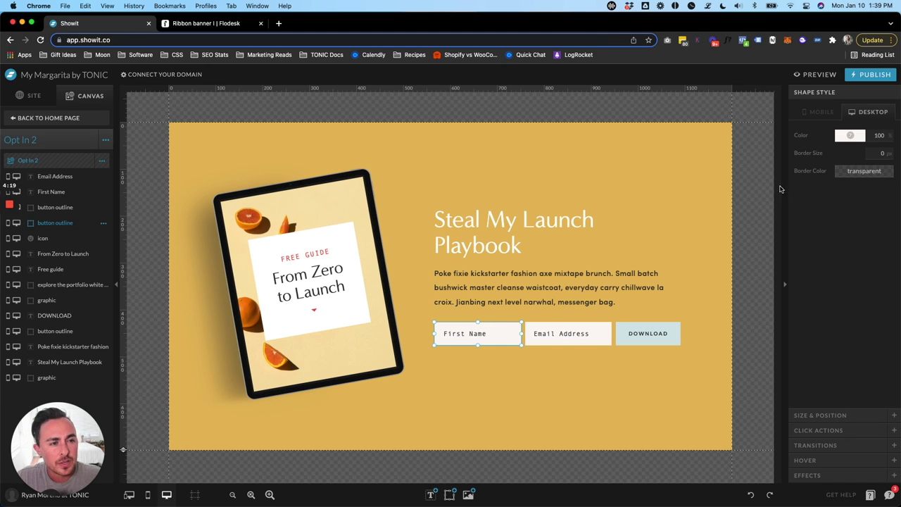
pyautogui.click(855, 137)
pyautogui.doubleClick(859, 254)
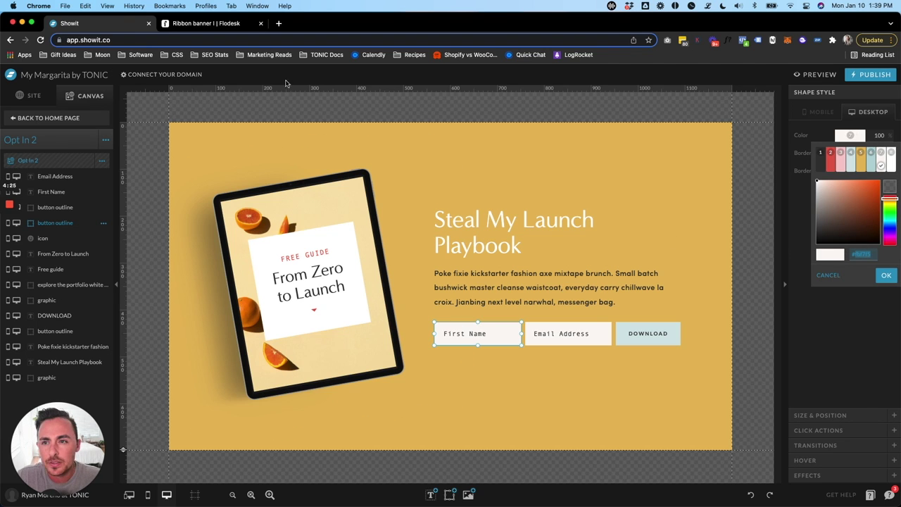
# - Switch to Flodesk and give the form fields the filled square-cornered style with fill color #FBF7F5
pyautogui.click(204, 24)
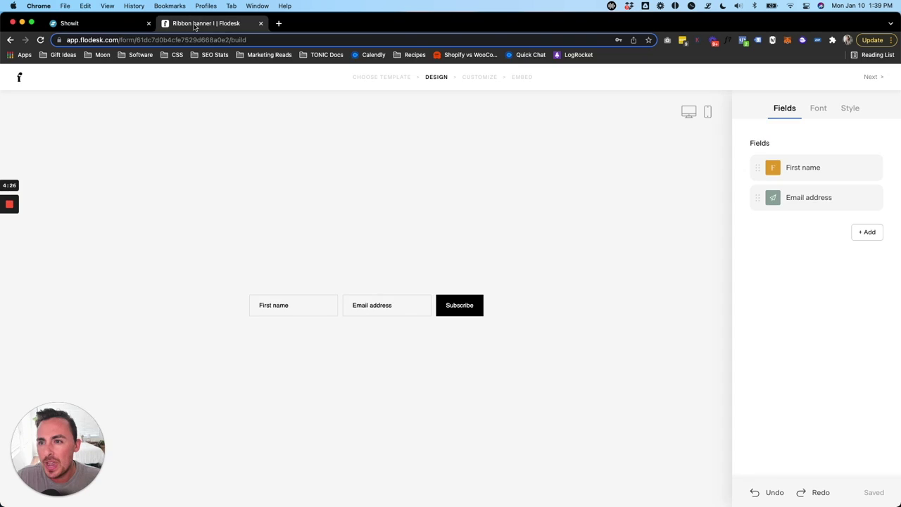
pyautogui.click(309, 303)
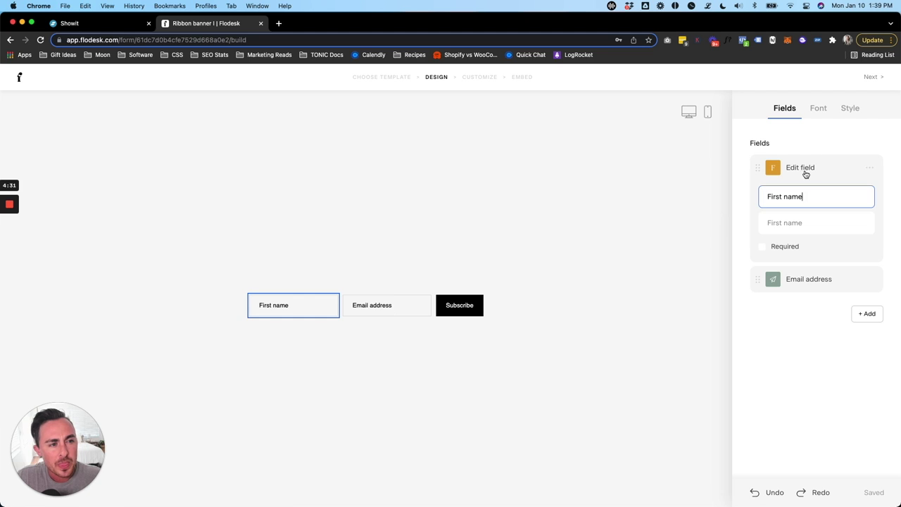
pyautogui.click(851, 108)
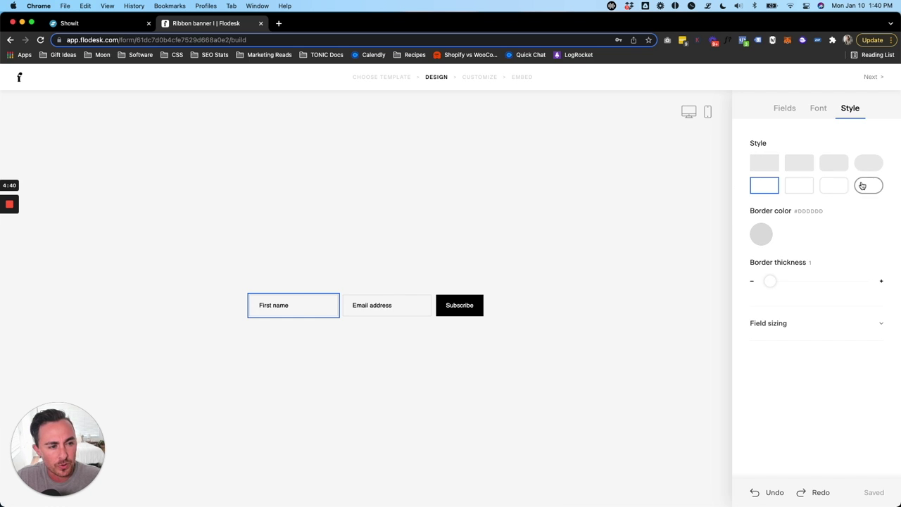
pyautogui.click(763, 163)
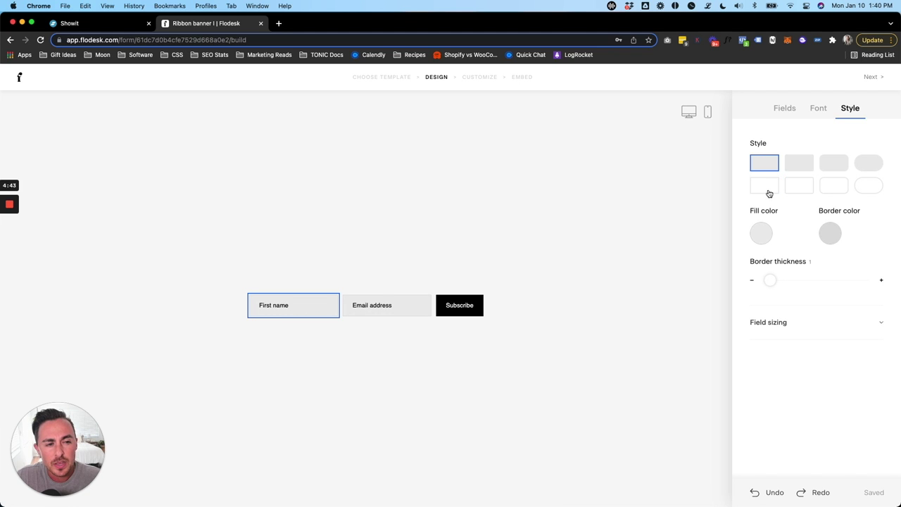
pyautogui.click(764, 233)
pyautogui.moveTo(813, 406); pyautogui.dragTo(829, 405)
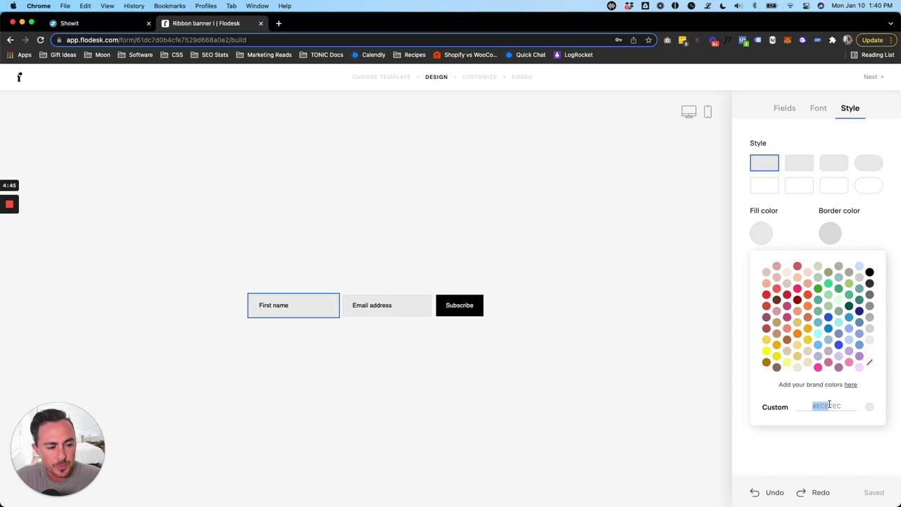
pyautogui.doubleClick(834, 406)
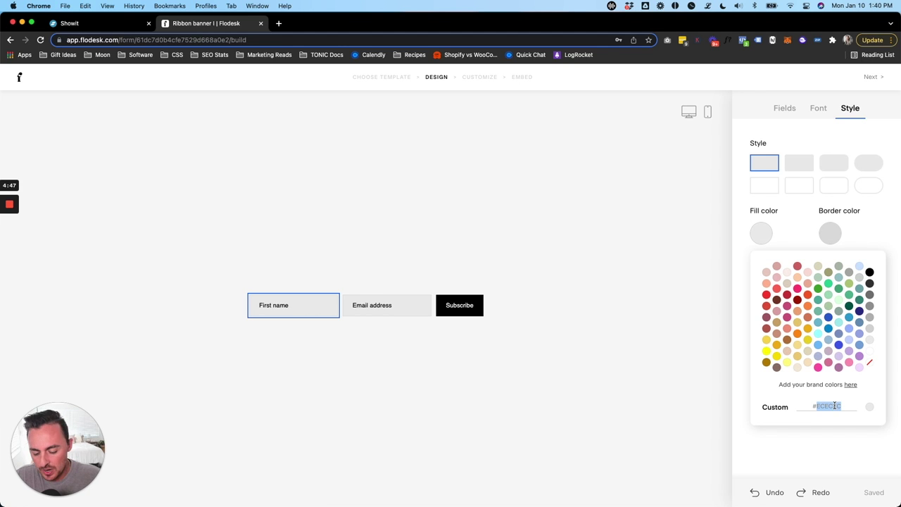
pyautogui.write('FBF7F5')
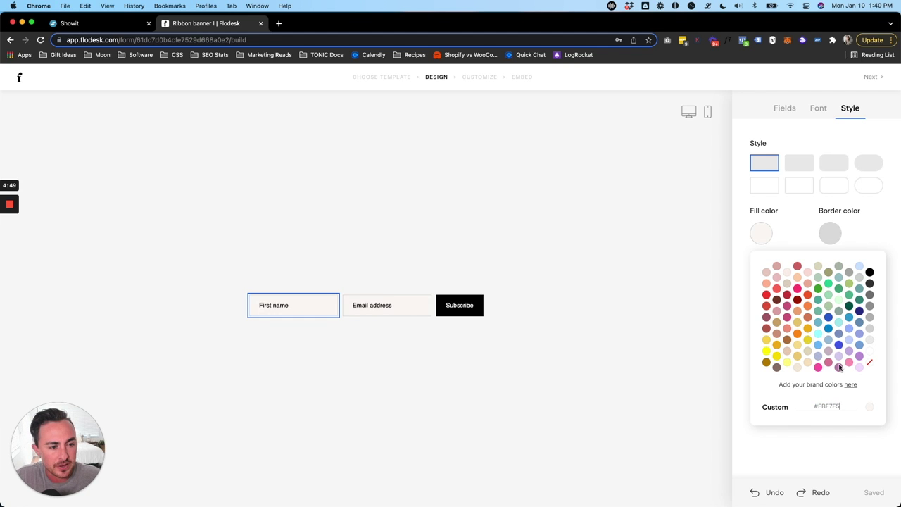
# - Set the border color of the form fields to #FBF7F5
pyautogui.click(838, 238)
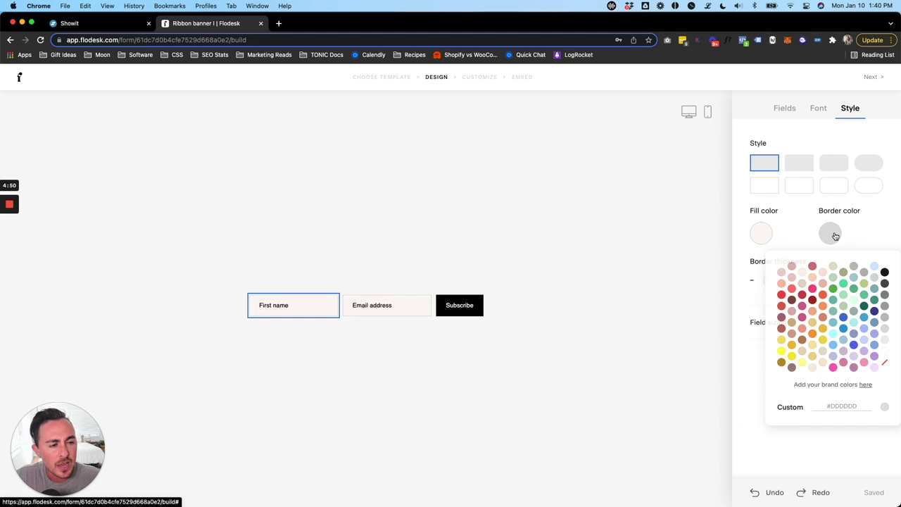
pyautogui.doubleClick(845, 405)
pyautogui.write('FBF7F5')
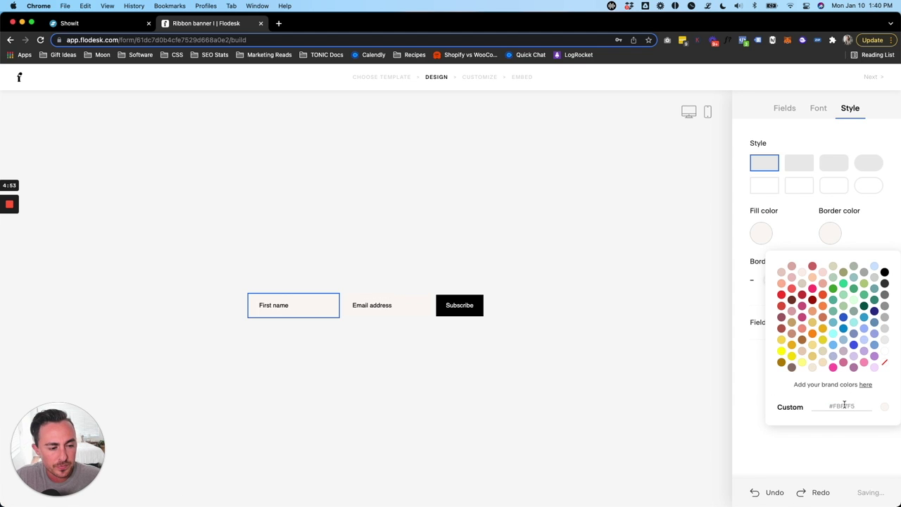
pyautogui.click(855, 441)
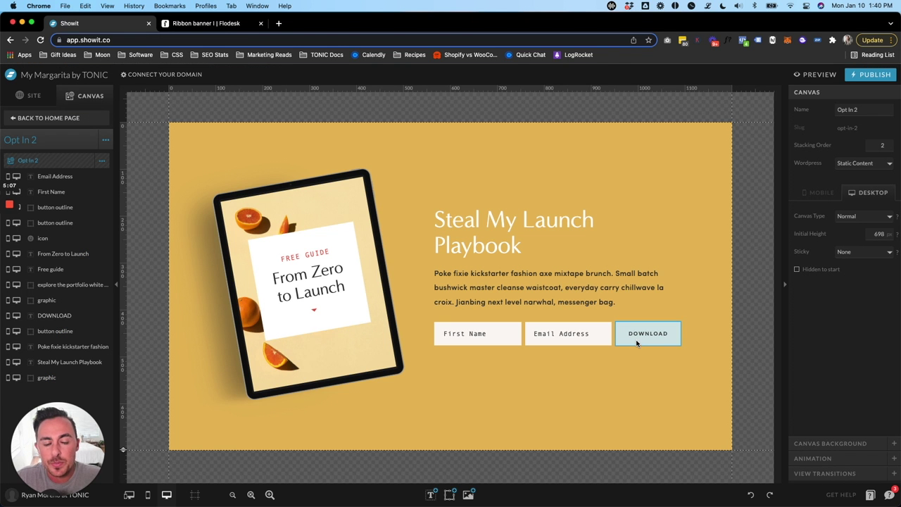
# - Switch to Showit and copy the hex color of the box behind the DOWNLOAD label
pyautogui.click(637, 343)
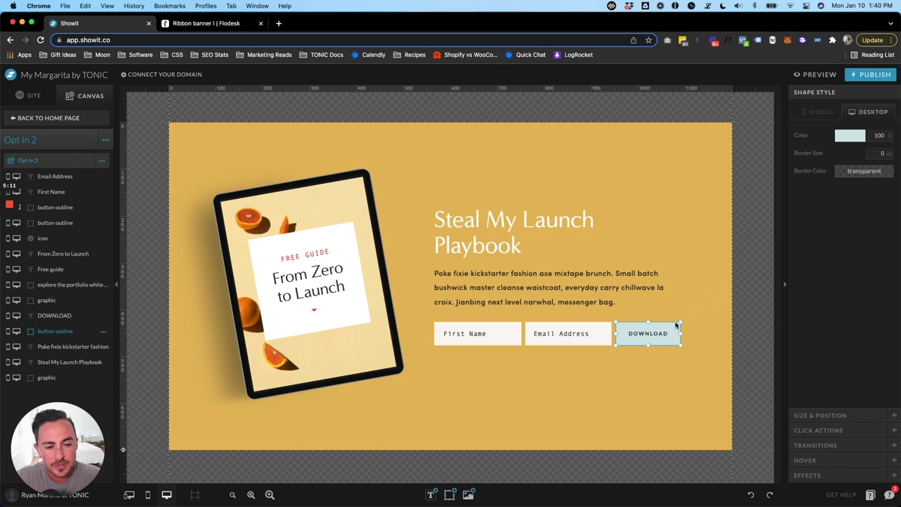
pyautogui.click(645, 335)
pyautogui.click(643, 337)
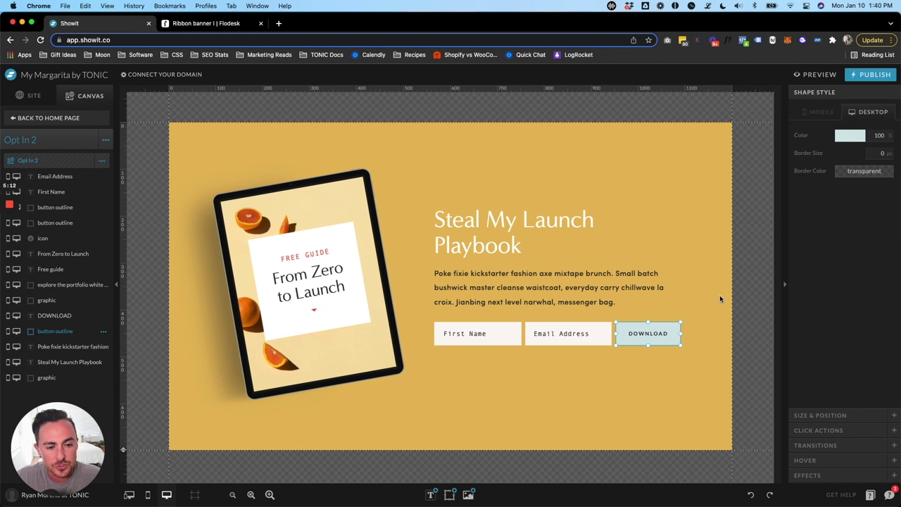
pyautogui.click(851, 142)
pyautogui.doubleClick(865, 255)
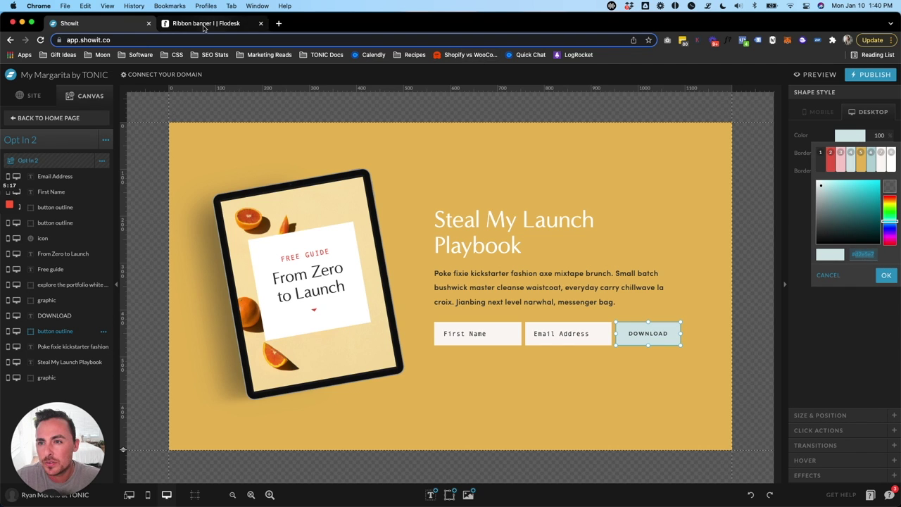
# - Switch to Flodesk and set the Subscribe button's fill color to #D2E5E7
pyautogui.click(229, 27)
pyautogui.click(447, 296)
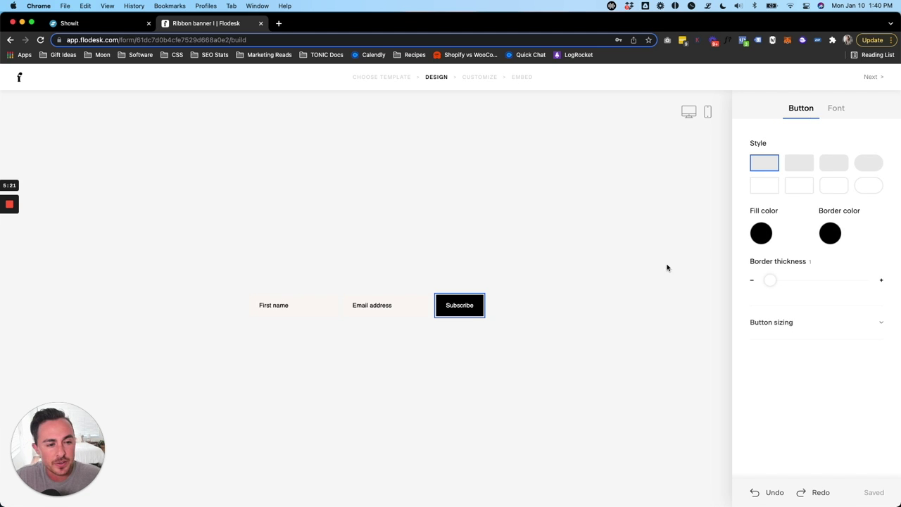
pyautogui.click(761, 233)
pyautogui.doubleClick(833, 405)
pyautogui.write('#D2E5E7')
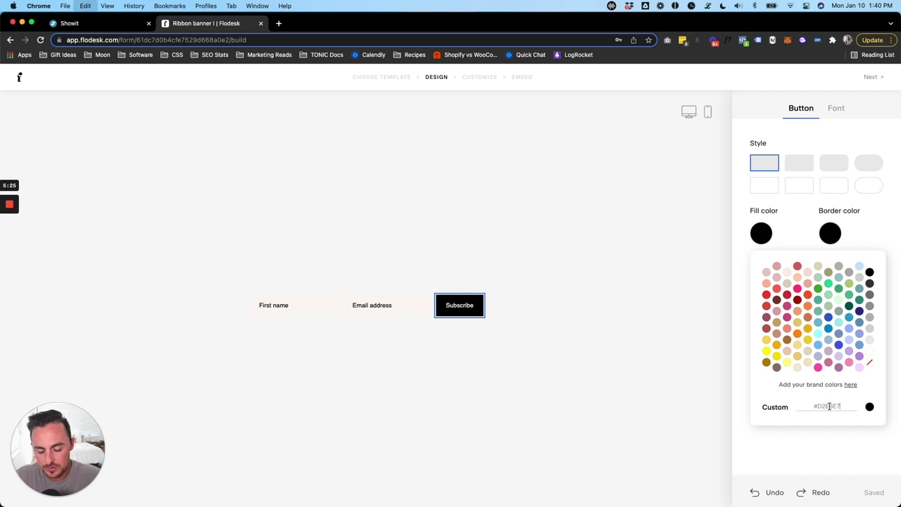
# - Set the Subscribe button's border color to #D2E5E7
pyautogui.click(837, 228)
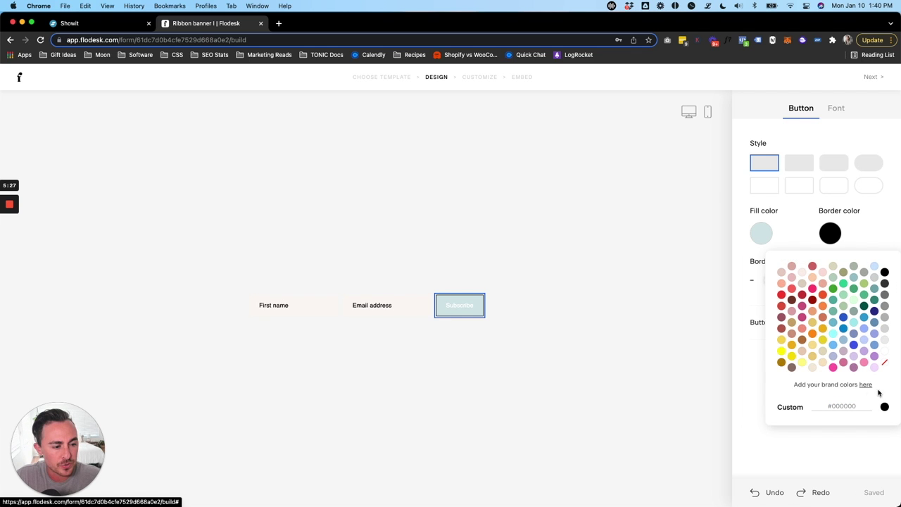
pyautogui.doubleClick(843, 405)
pyautogui.press('super+c')
pyautogui.press('super+v')
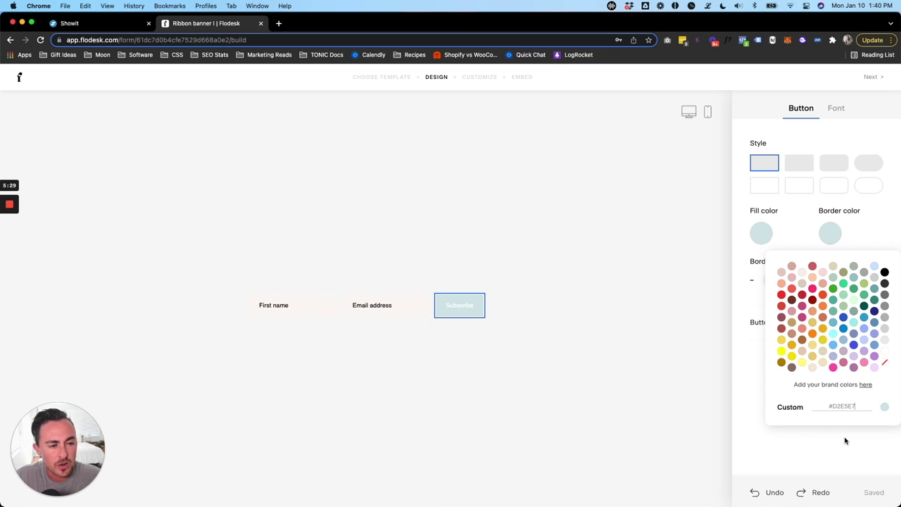
# - Try setting the Subscribe button's border color to none, and restore it to #D2E5E7
pyautogui.click(886, 365)
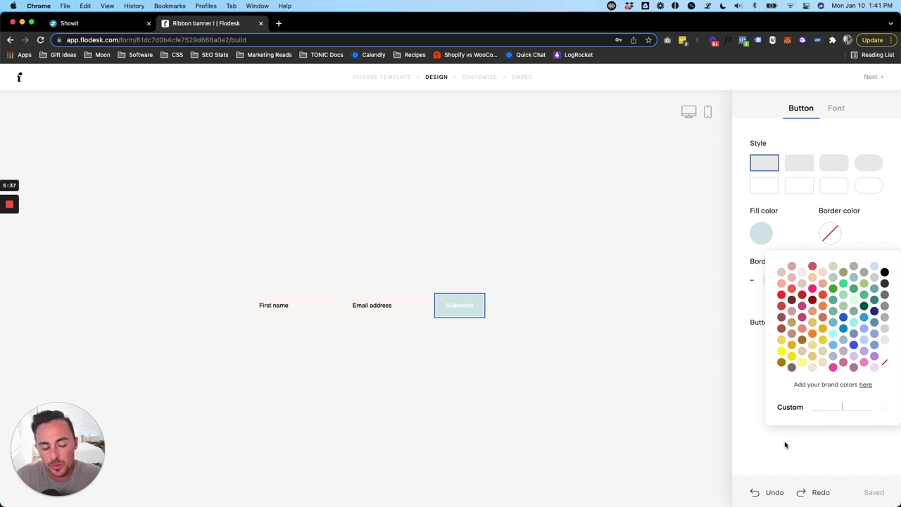
pyautogui.click(802, 451)
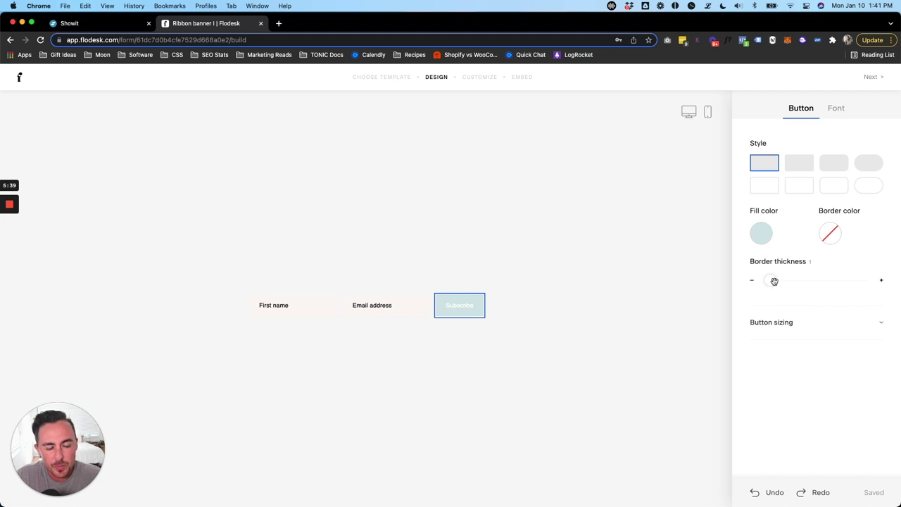
pyautogui.click(830, 233)
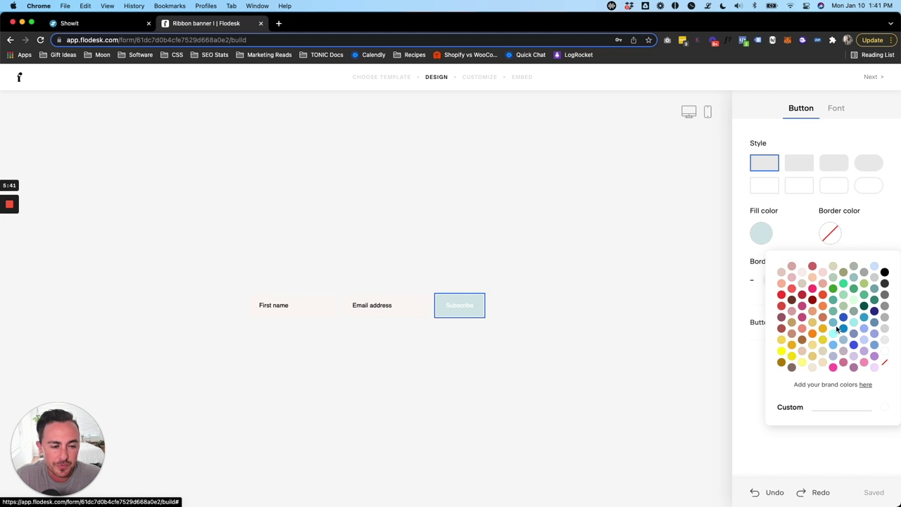
pyautogui.click(834, 402)
pyautogui.press('cmd+v')
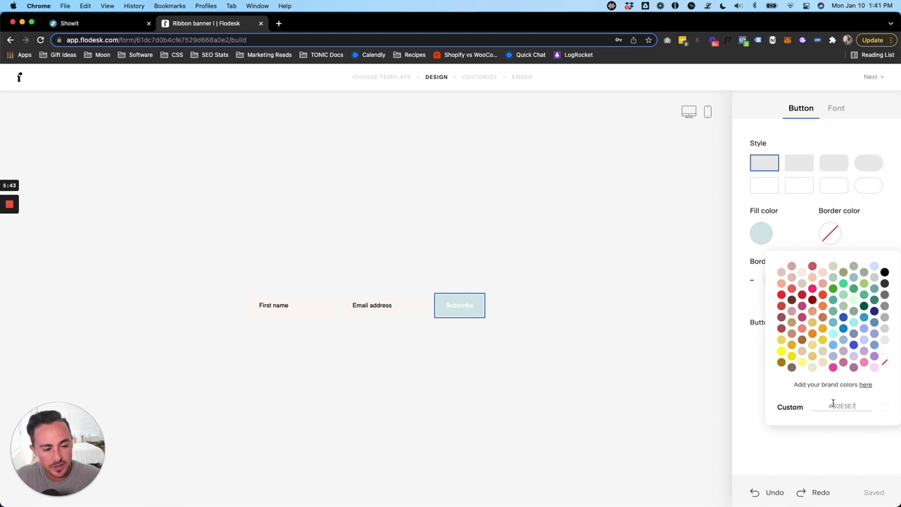
pyautogui.click(819, 437)
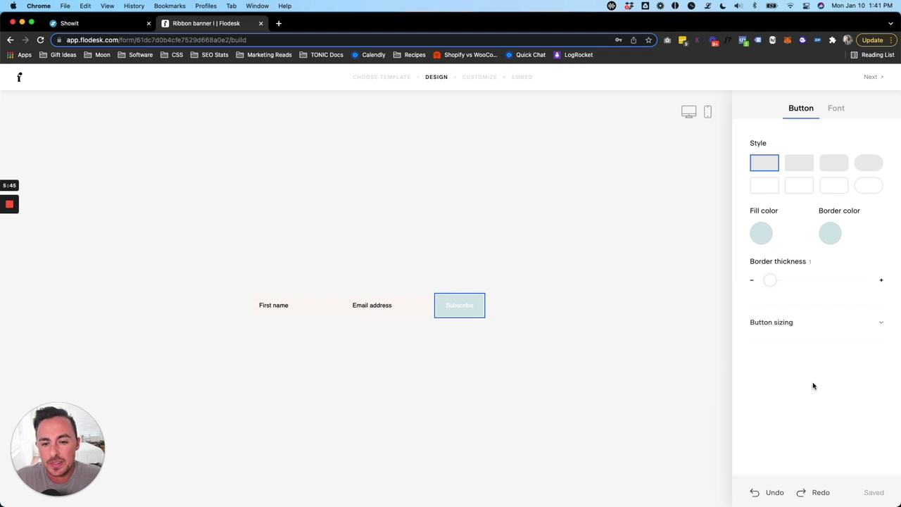
pyautogui.click(594, 345)
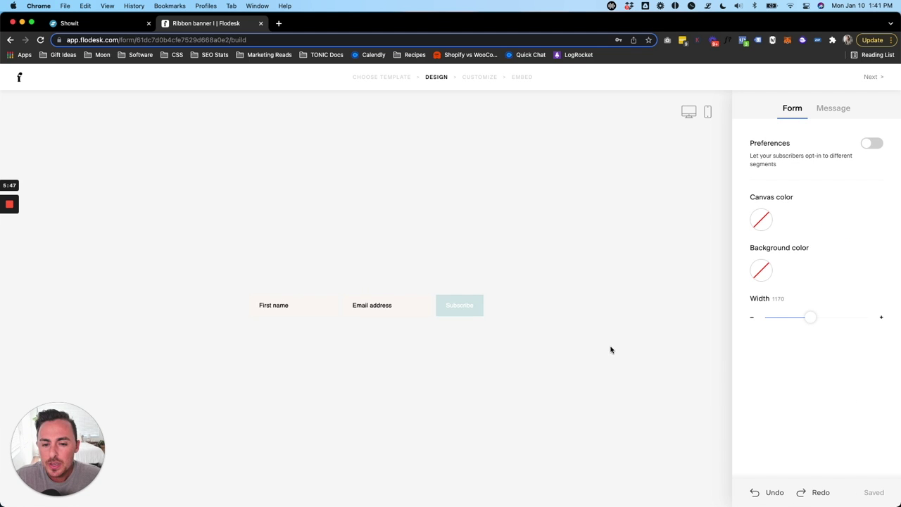
# - Check the First Name text's font in Showit, and set the Flodesk form fields' font to Lucida Console
pyautogui.click(94, 26)
pyautogui.click(486, 334)
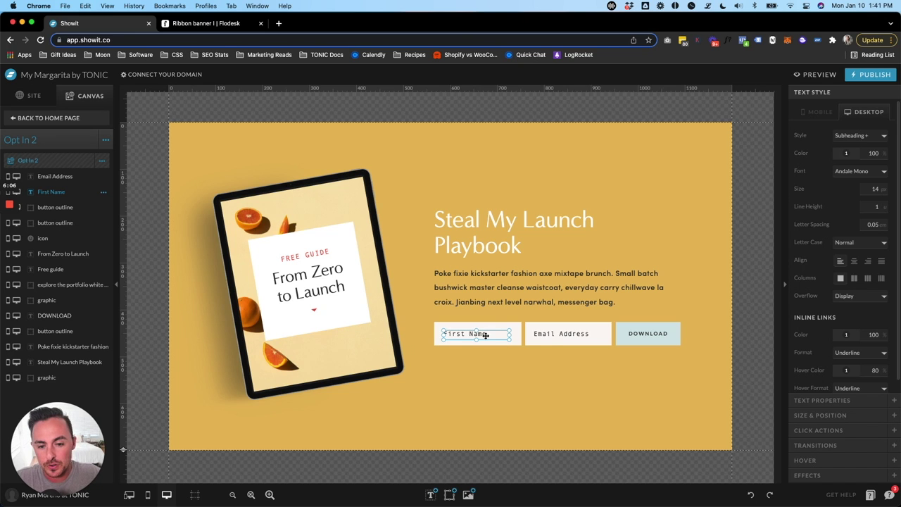
pyautogui.click(201, 25)
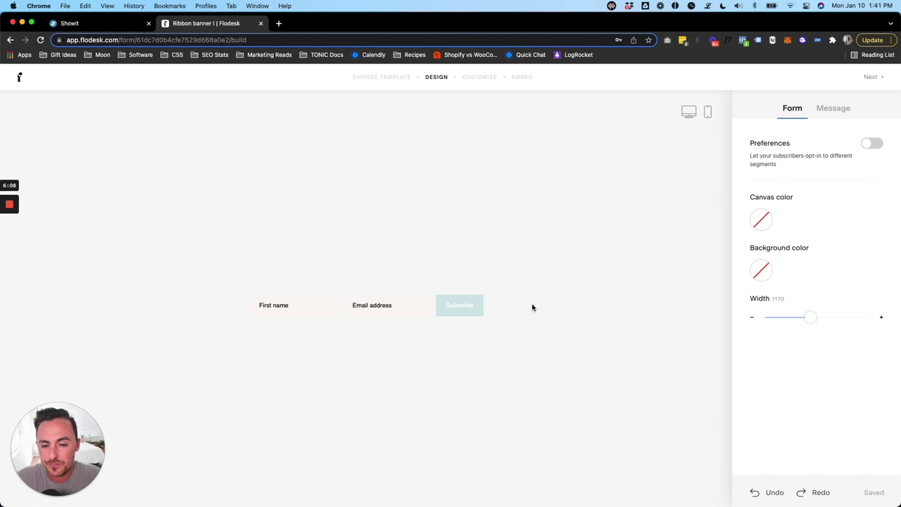
pyautogui.click(280, 308)
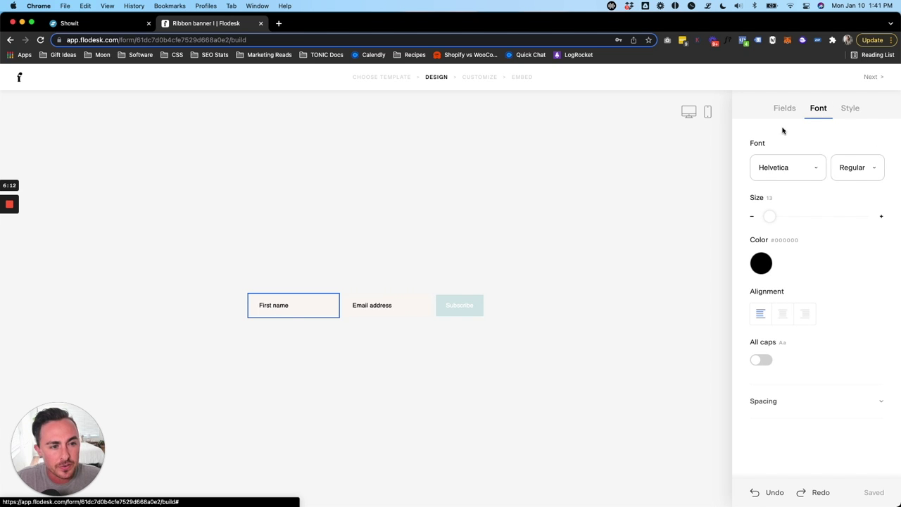
pyautogui.click(802, 177)
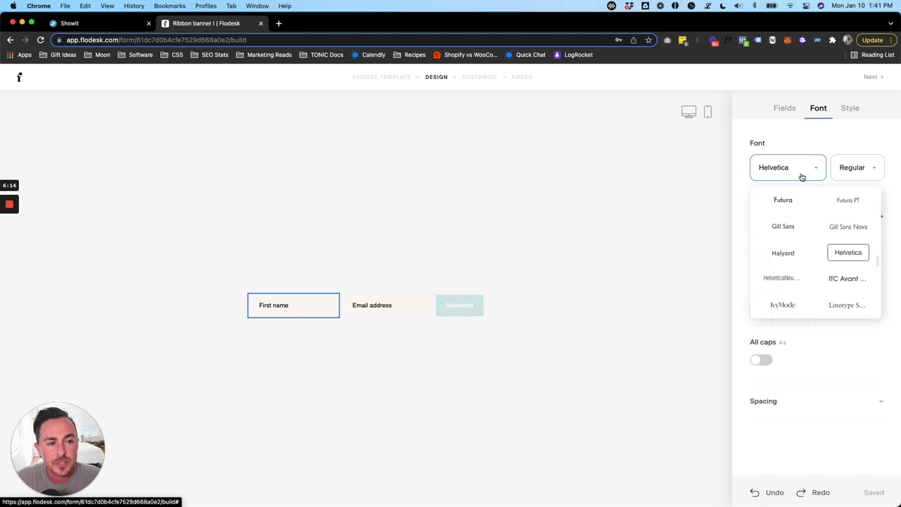
pyautogui.scroll(-1, 820, 231)
pyautogui.scroll(-5, 822, 235)
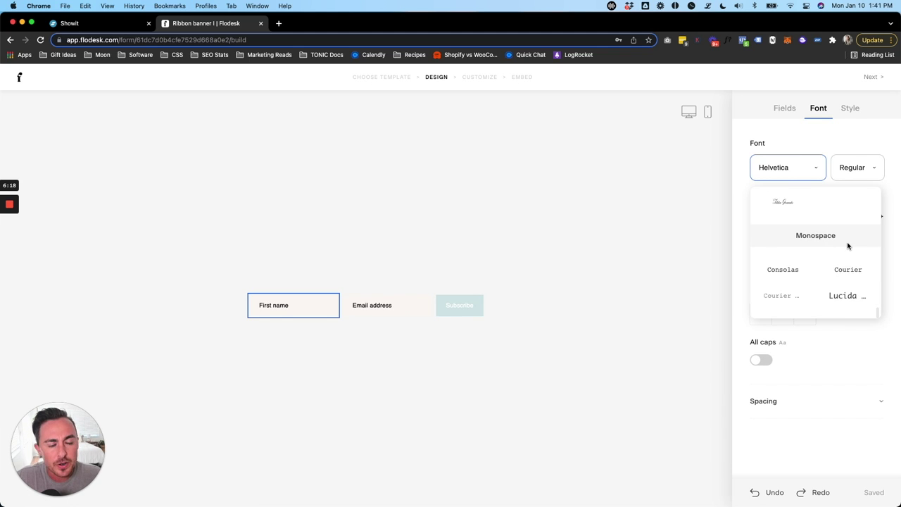
pyautogui.click(847, 298)
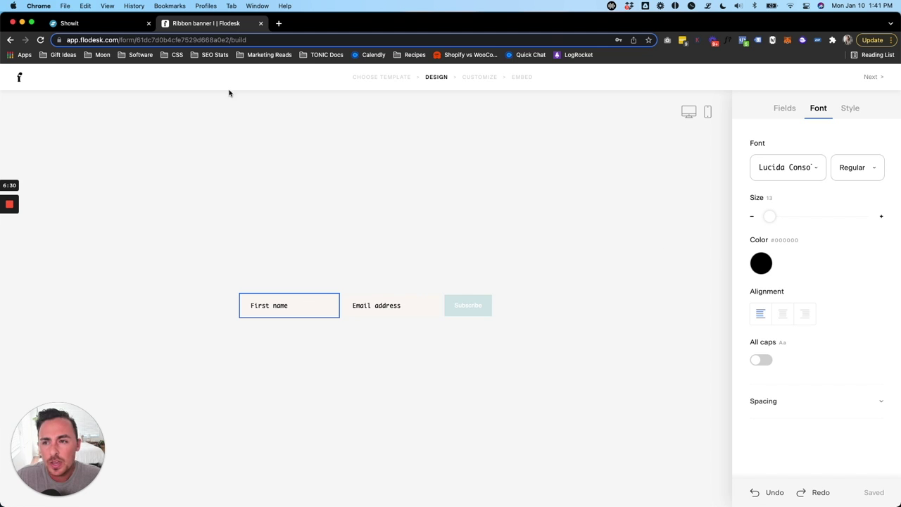
# - Switch to Showit and copy the hex color of the First Name text
pyautogui.click(96, 24)
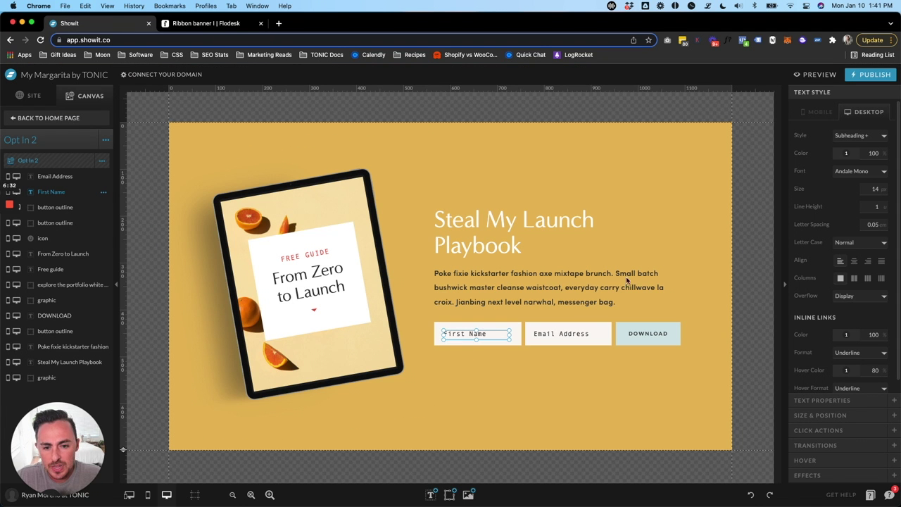
pyautogui.click(847, 153)
pyautogui.moveTo(854, 272); pyautogui.dragTo(891, 272)
pyautogui.press('super+c')
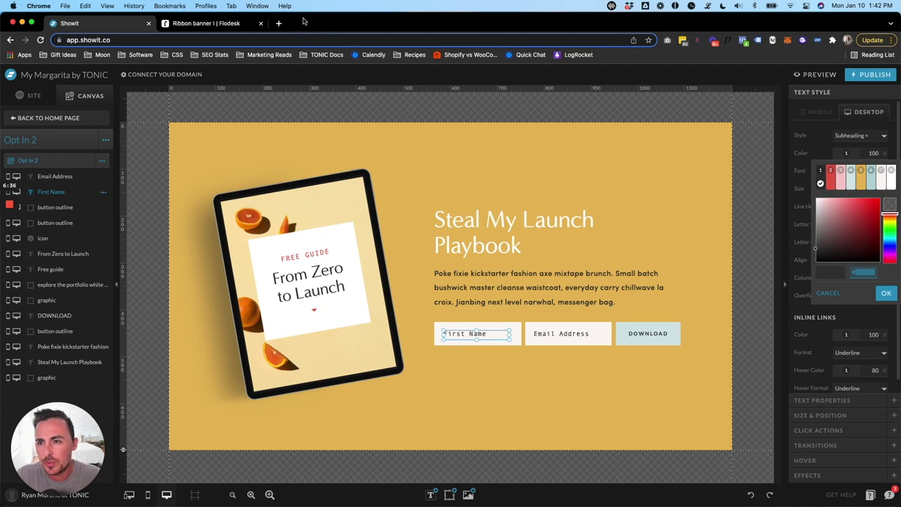
# - Switch to Flodesk and set the form fields' font color to #333333
pyautogui.click(215, 24)
pyautogui.click(761, 263)
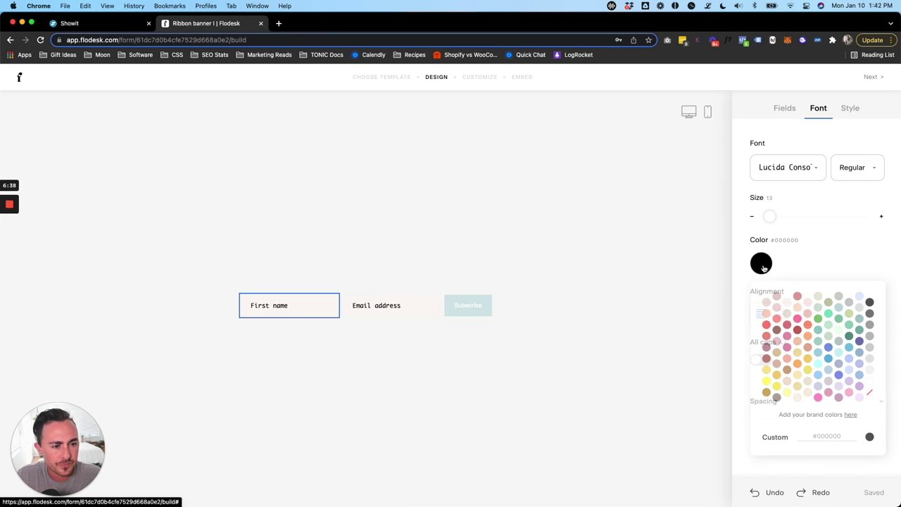
pyautogui.click(830, 437)
pyautogui.press('super+v')
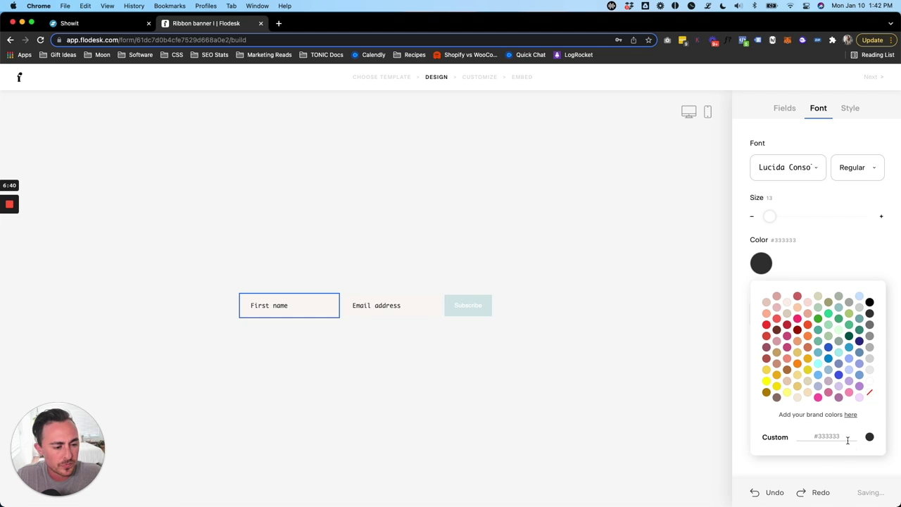
pyautogui.click(859, 465)
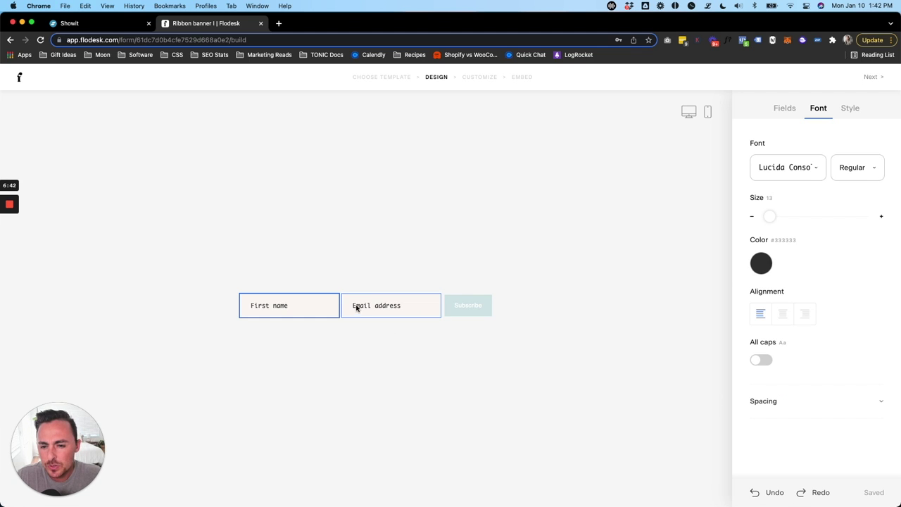
# - Try the lighter gray #797979 as the form fields' font color
pyautogui.click(764, 263)
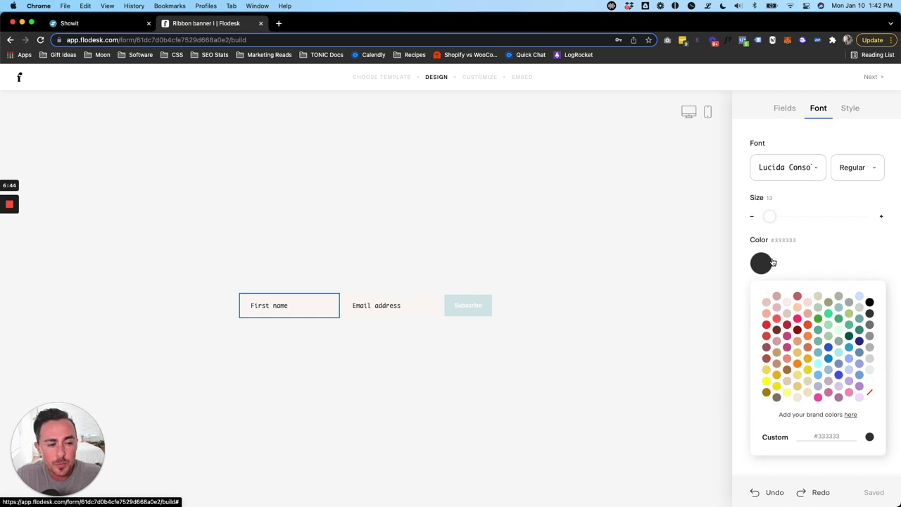
pyautogui.click(869, 324)
pyautogui.click(464, 274)
pyautogui.click(394, 306)
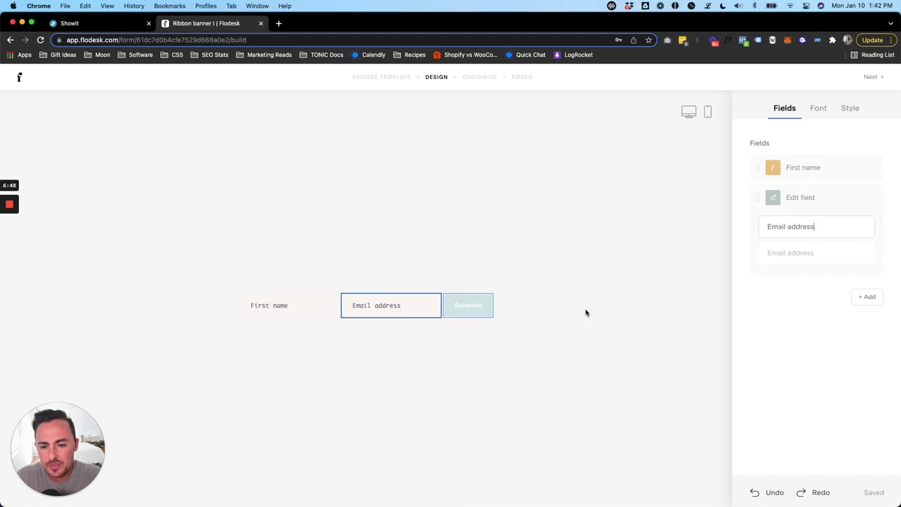
# - Set the form fields' font color to the dark gray #383838
pyautogui.click(820, 113)
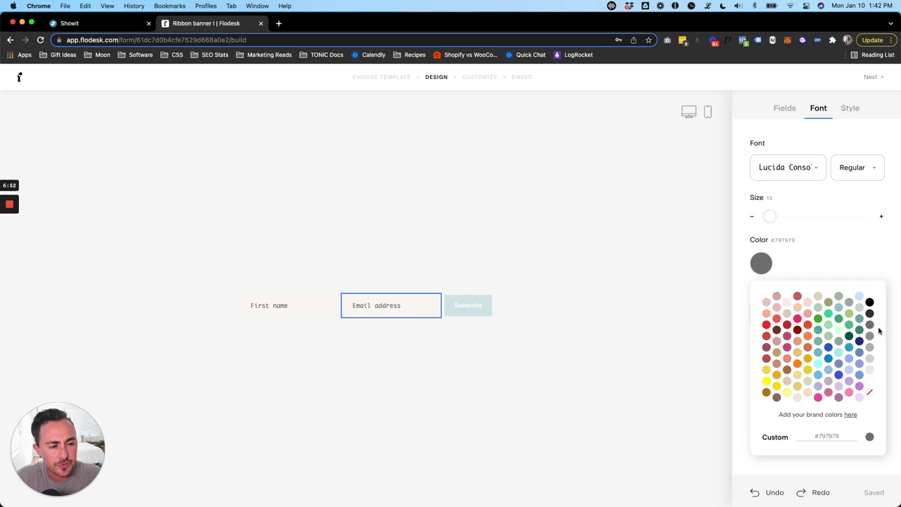
pyautogui.click(870, 313)
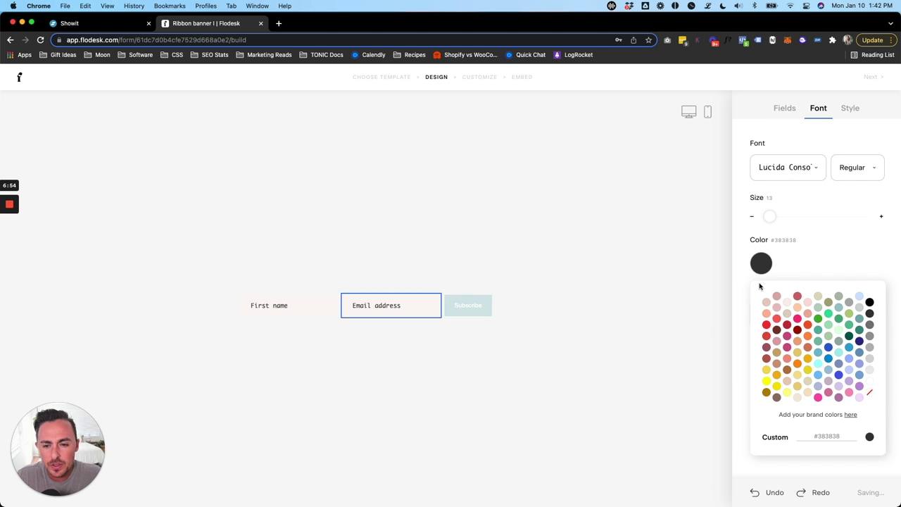
pyautogui.click(396, 191)
# - Compare the Email Address text styling in Showit with the email field of the Flodesk form
pyautogui.click(117, 26)
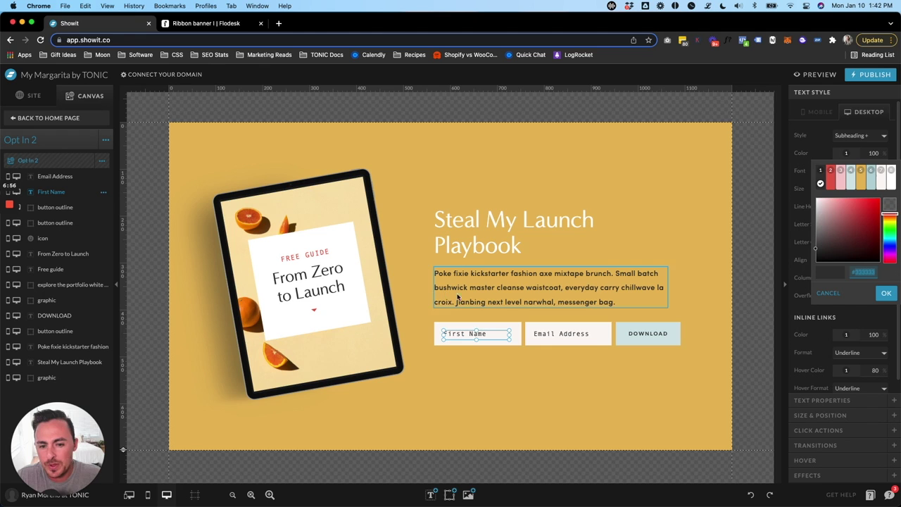
pyautogui.click(561, 337)
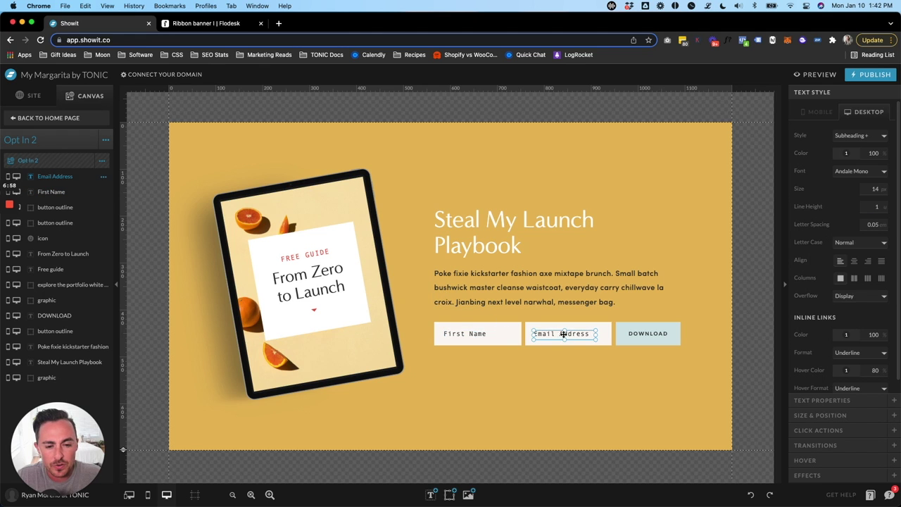
pyautogui.hotkey('ctrl', 'Tab')
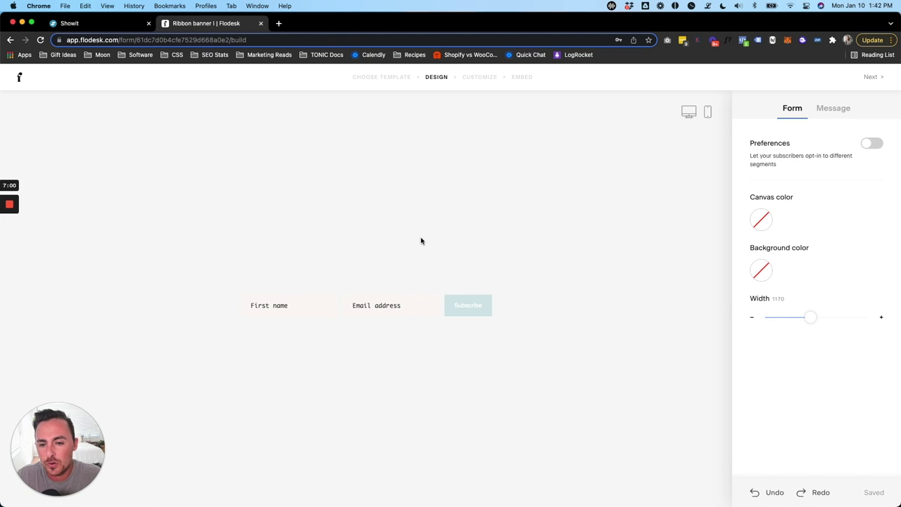
pyautogui.click(378, 304)
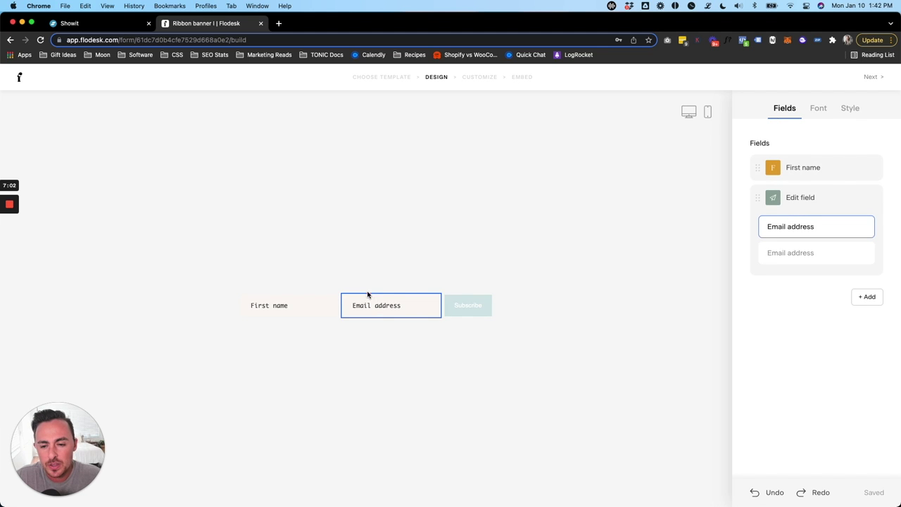
# - Check the DOWNLOAD label's style in Showit, and change the Flodesk Subscribe button's text to "Download"
pyautogui.click(468, 314)
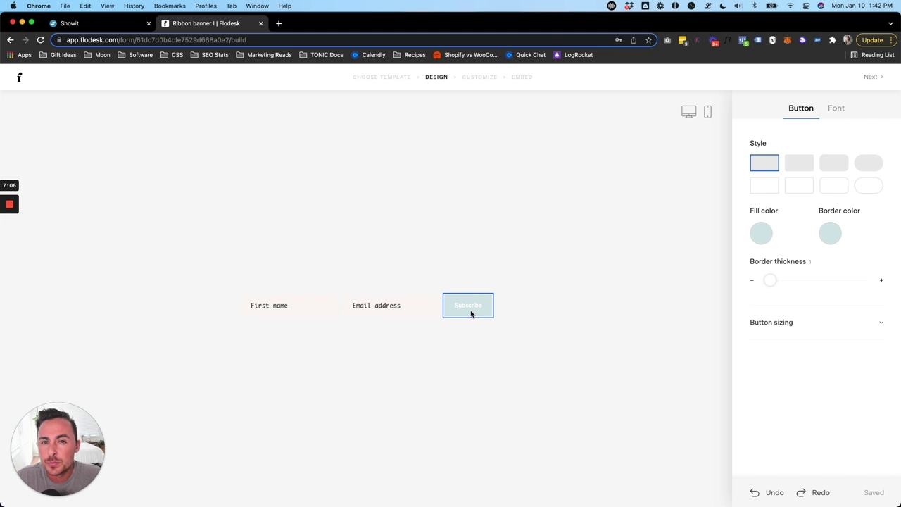
pyautogui.click(84, 23)
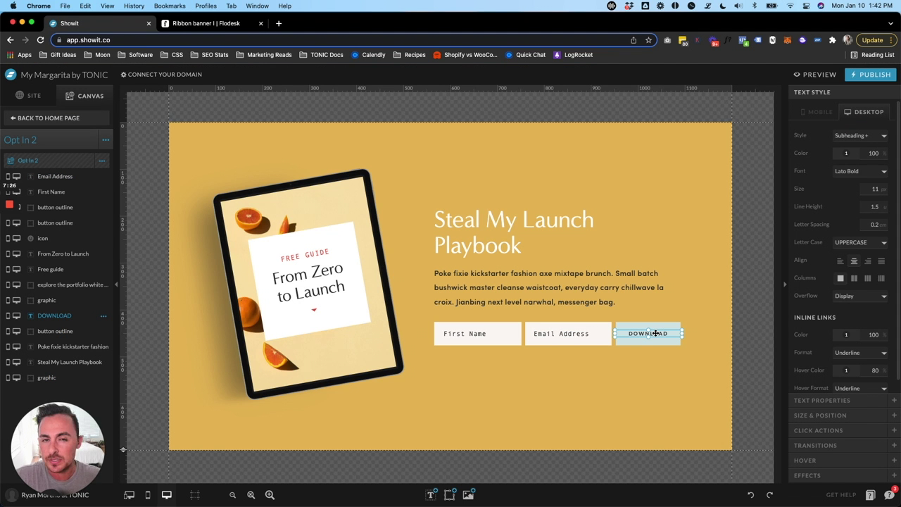
pyautogui.click(217, 23)
pyautogui.doubleClick(466, 305)
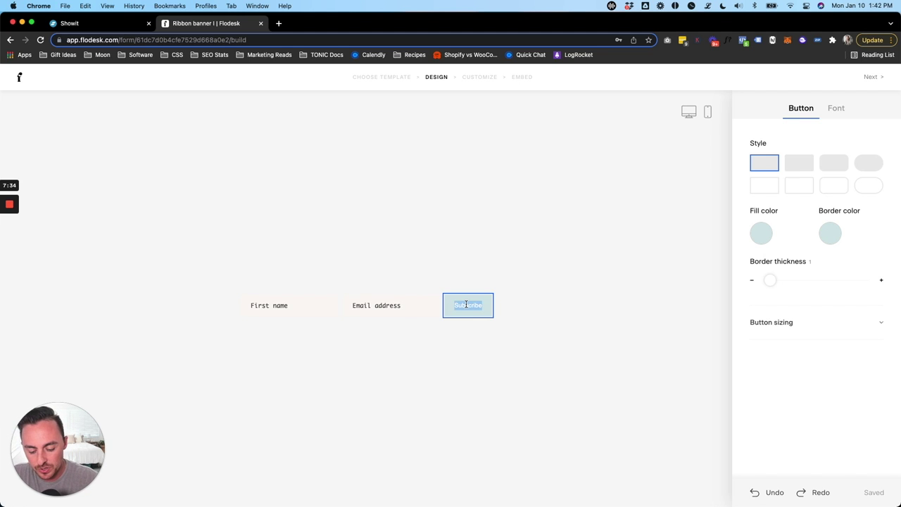
pyautogui.write('Down')
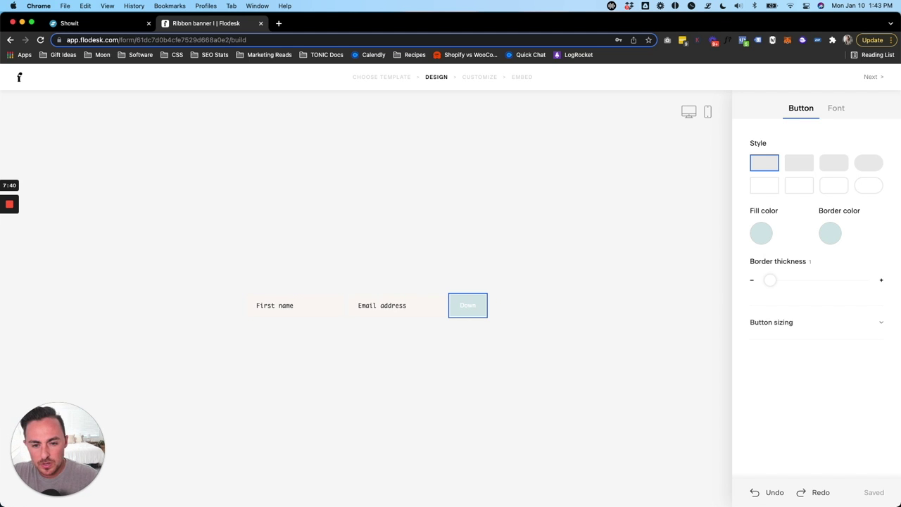
pyautogui.write('load')
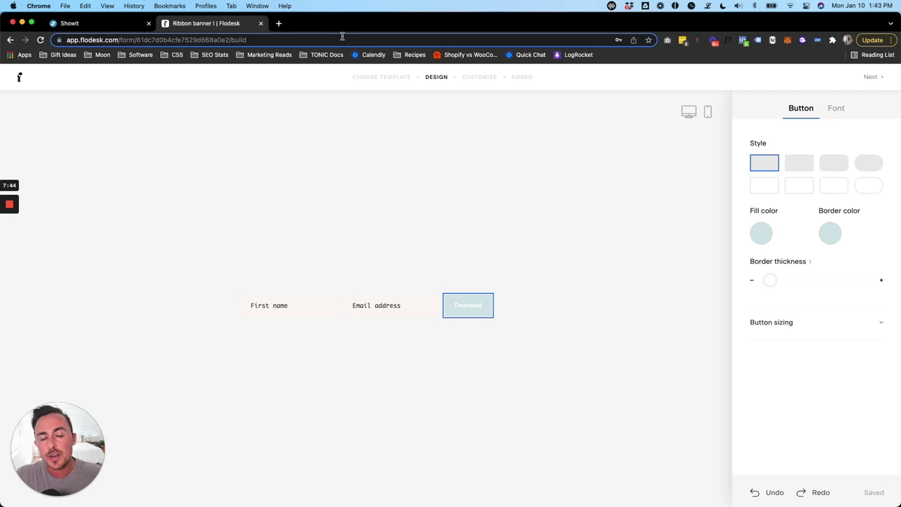
# - Turn on all caps for the Download button's text and set its font color to black #000000
pyautogui.click(838, 108)
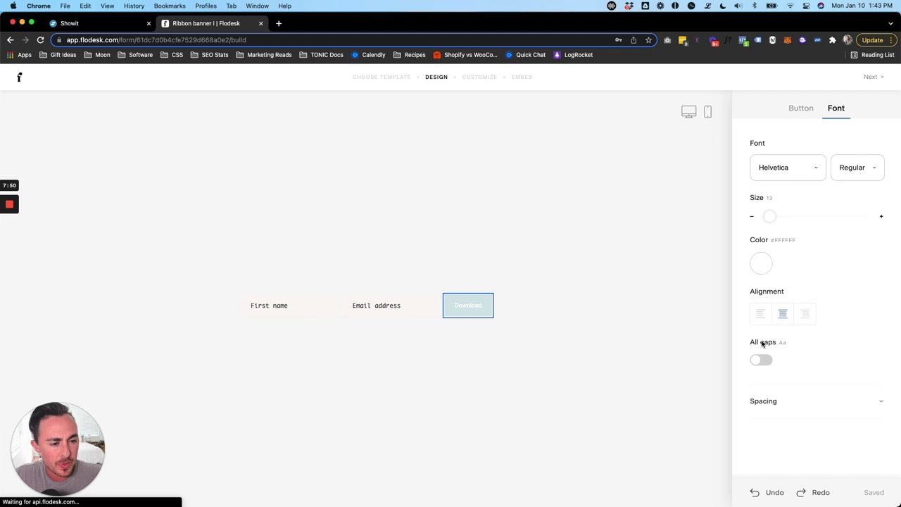
pyautogui.click(760, 360)
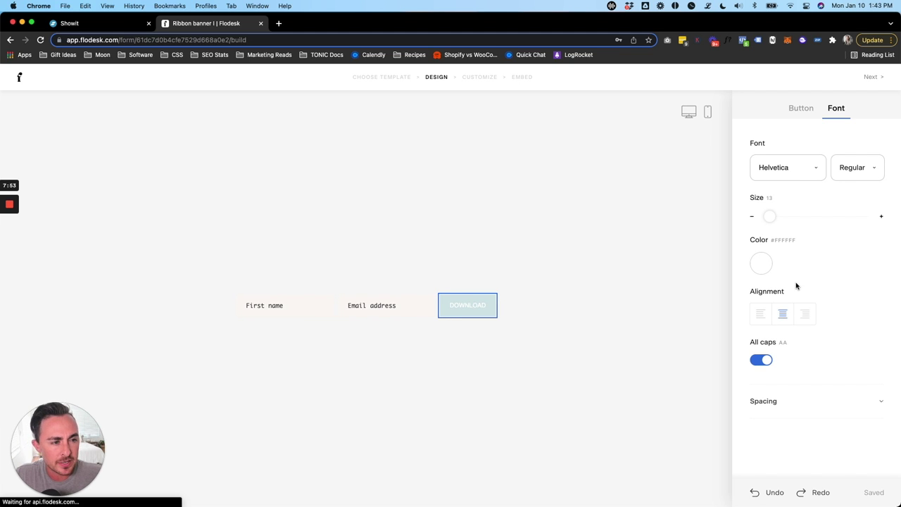
pyautogui.click(767, 260)
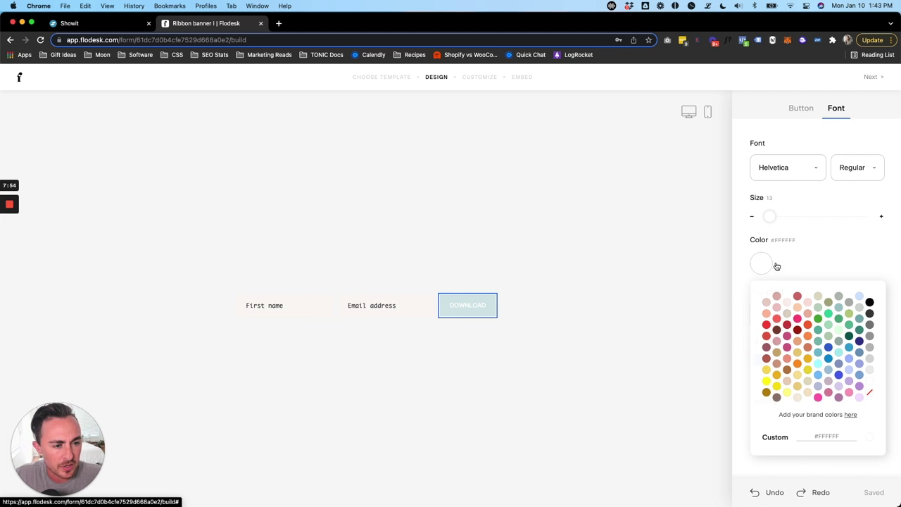
pyautogui.click(869, 303)
pyautogui.click(843, 256)
# - Increase the Download button text's letter spacing to 1.8
pyautogui.click(767, 401)
pyautogui.scroll(-1, 829, 402)
pyautogui.moveTo(777, 391); pyautogui.dragTo(808, 391)
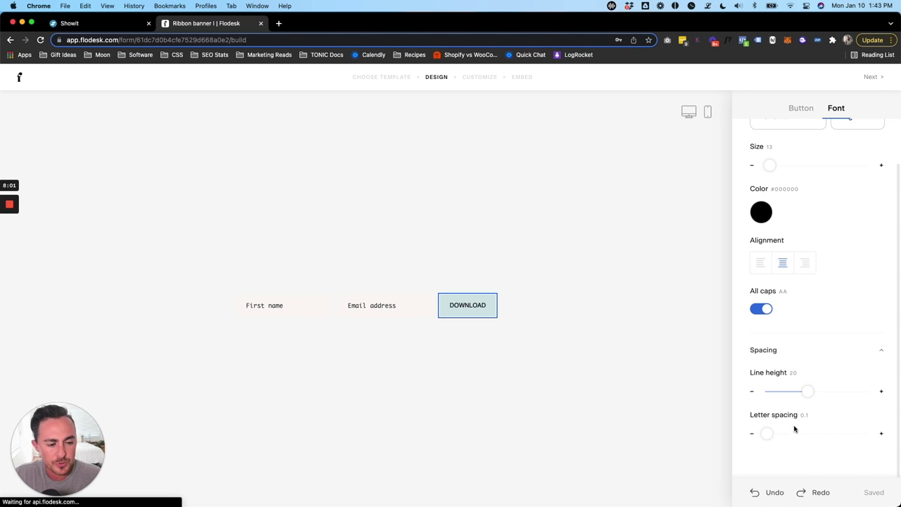
pyautogui.moveTo(768, 435); pyautogui.dragTo(794, 434)
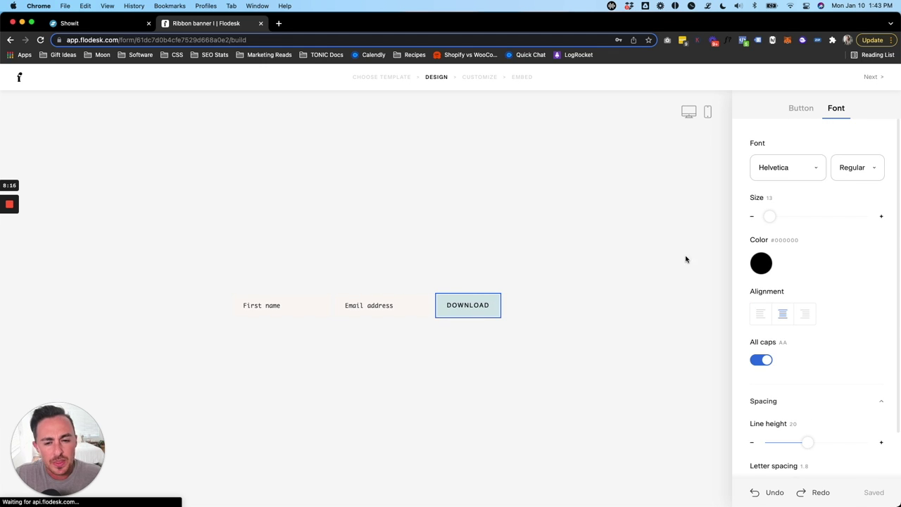
# - Reduce the Download button text's font size to 11
pyautogui.click(751, 220)
pyautogui.click(751, 220)
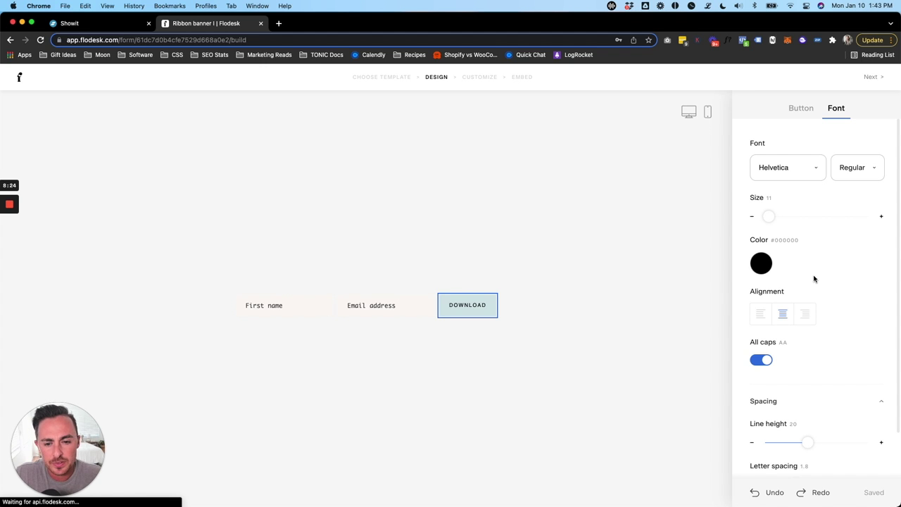
pyautogui.click(683, 328)
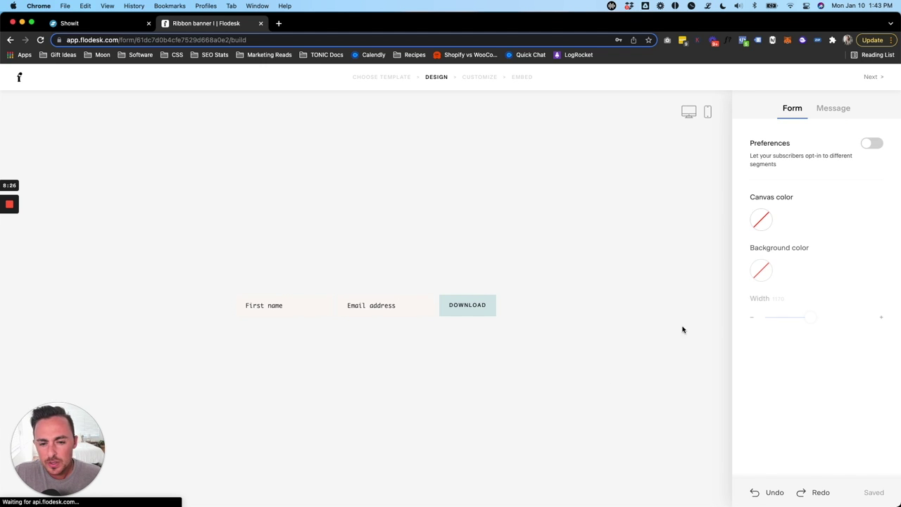
# - Change the Download button text's font to Halyard and set its size to 12
pyautogui.click(481, 304)
pyautogui.click(833, 110)
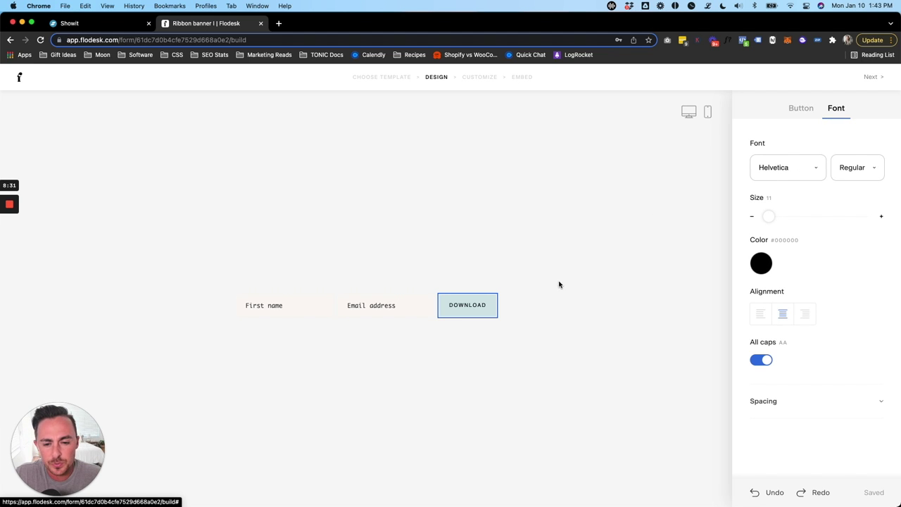
pyautogui.click(806, 169)
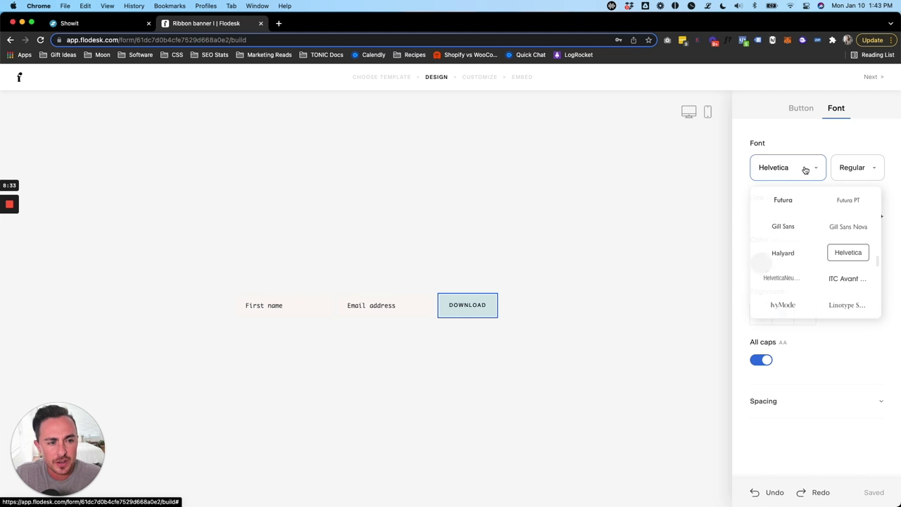
pyautogui.click(783, 255)
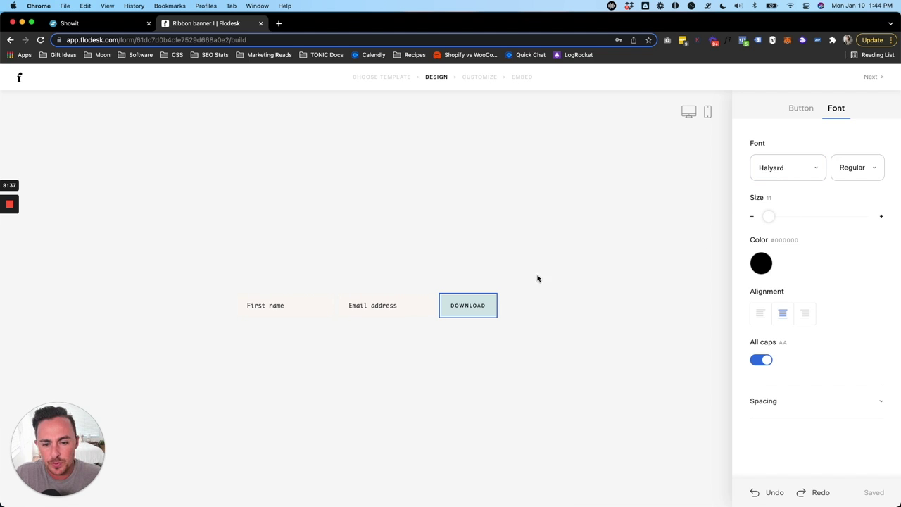
pyautogui.click(881, 217)
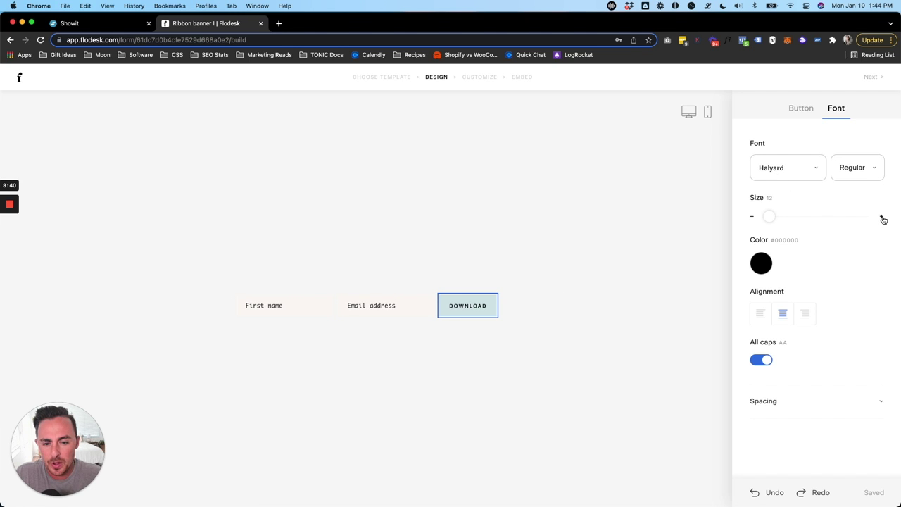
# - Finish the form design and continue through the customization with double opt-in left at No
pyautogui.click(463, 360)
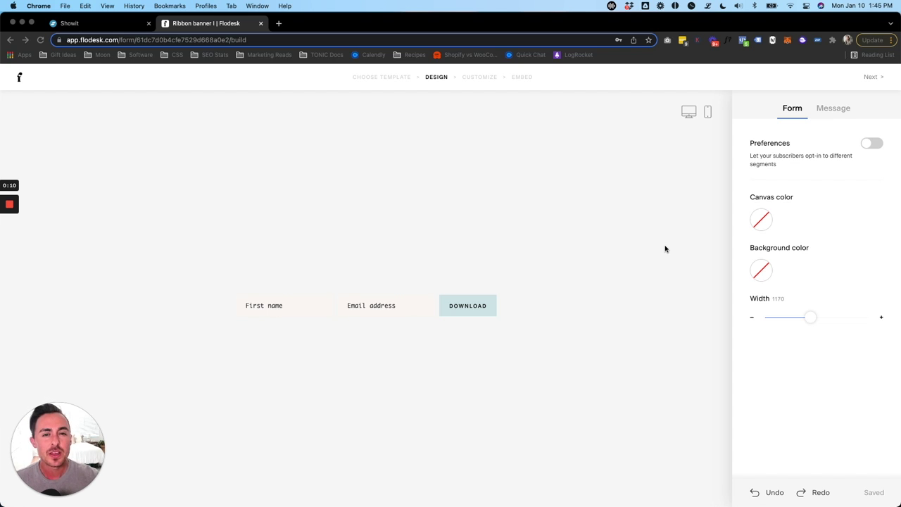
pyautogui.click(872, 77)
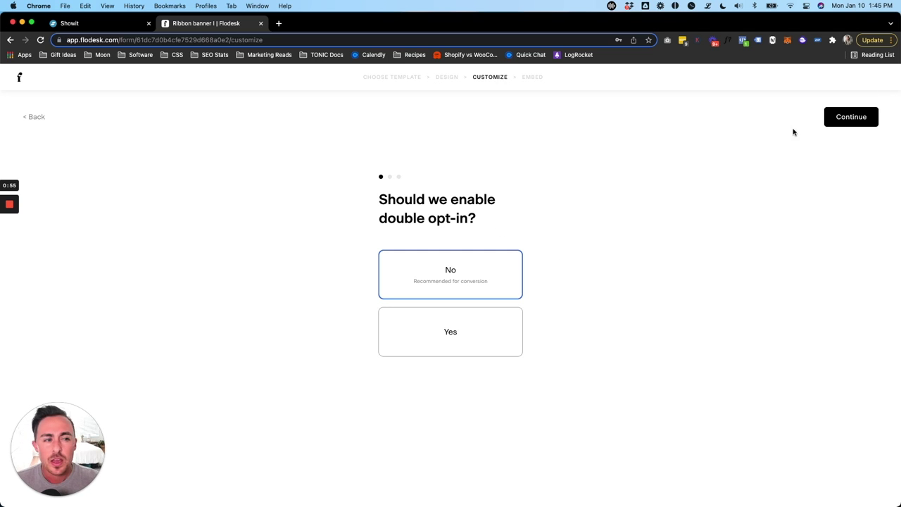
pyautogui.click(860, 117)
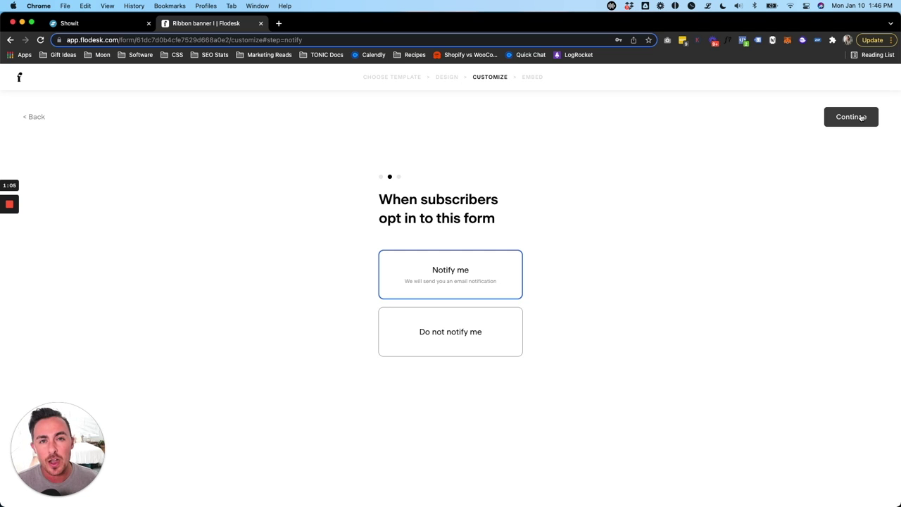
# - Set the form to notify you by email when subscribers opt in and continue to the after-submission options
pyautogui.click(488, 333)
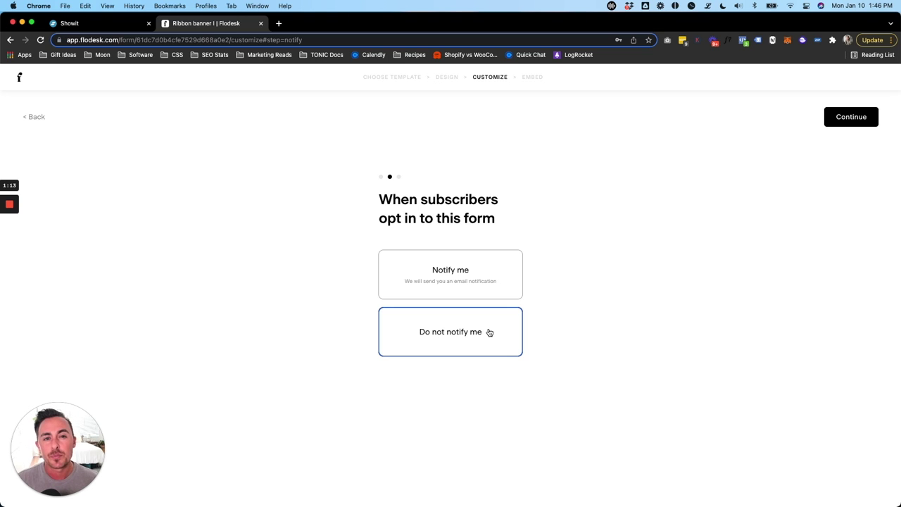
pyautogui.click(459, 281)
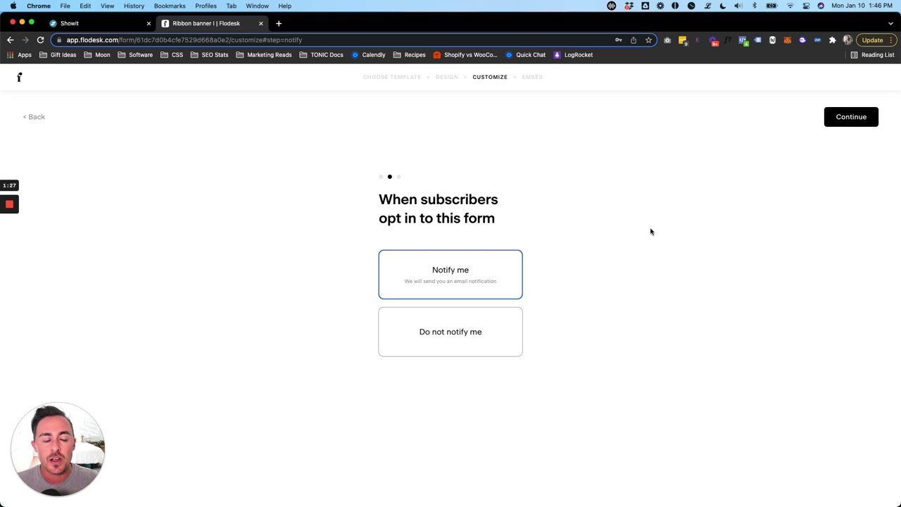
pyautogui.click(856, 117)
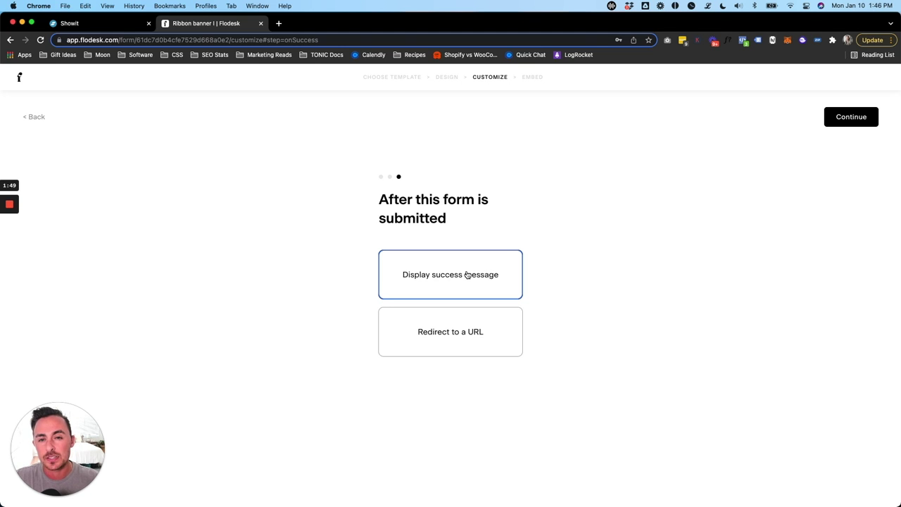
# - Return to the form design, compare the success message presets from Minimal to Custom, and select Standard again
pyautogui.click(448, 78)
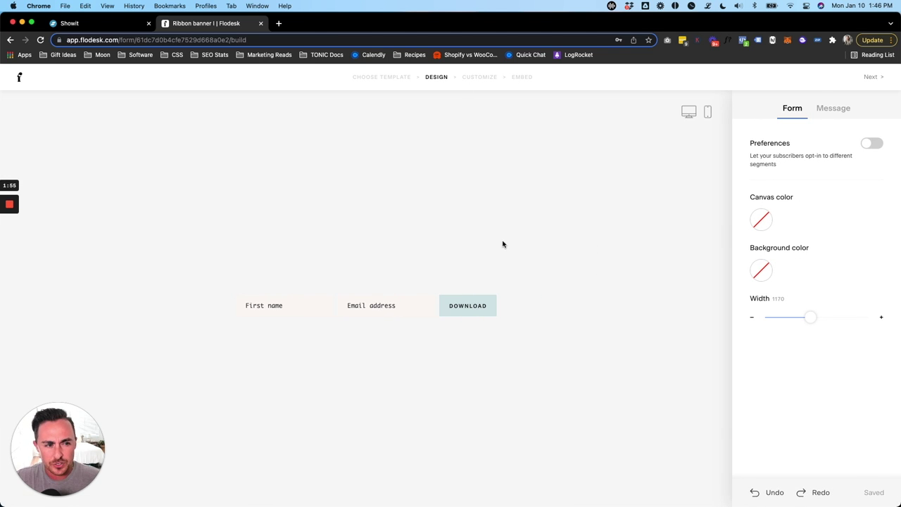
pyautogui.click(840, 109)
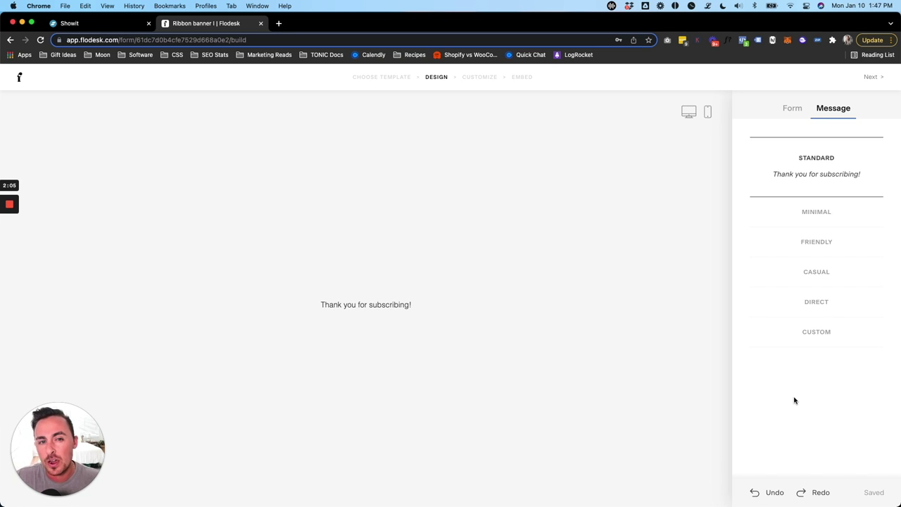
pyautogui.click(822, 213)
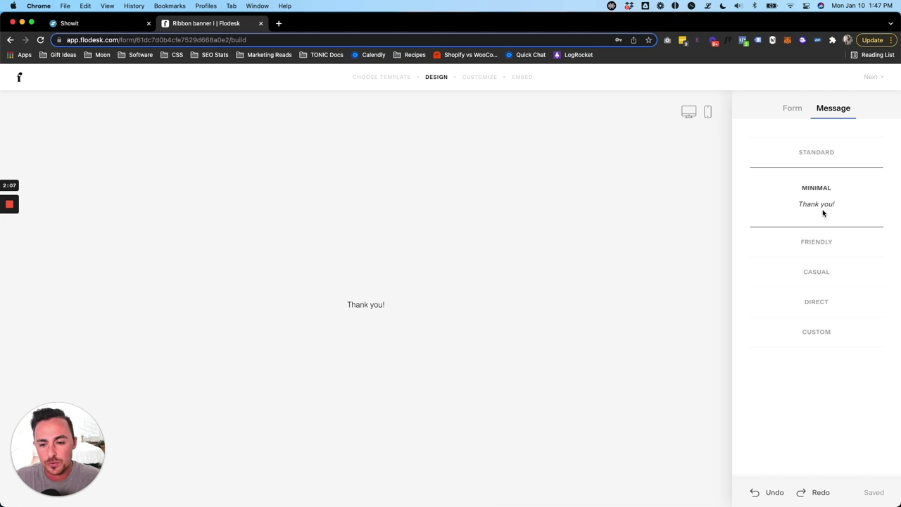
pyautogui.click(822, 243)
pyautogui.click(822, 283)
pyautogui.click(822, 312)
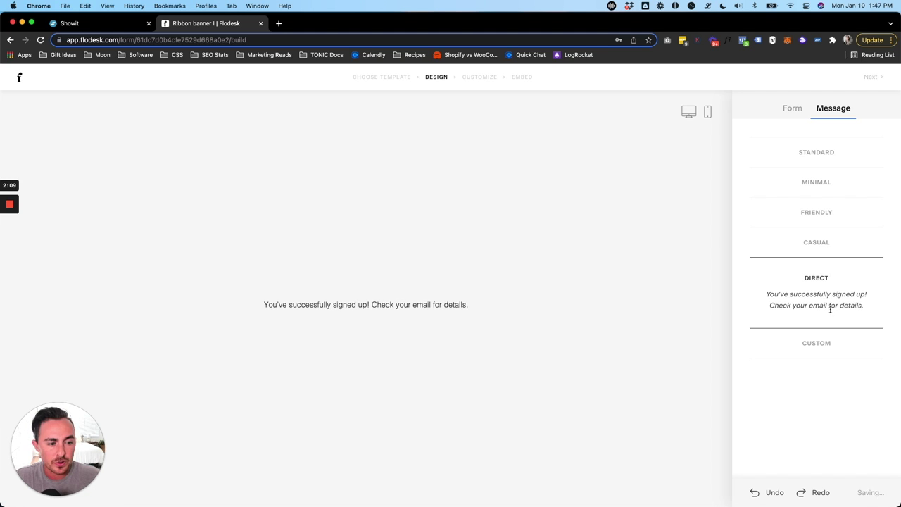
pyautogui.click(814, 343)
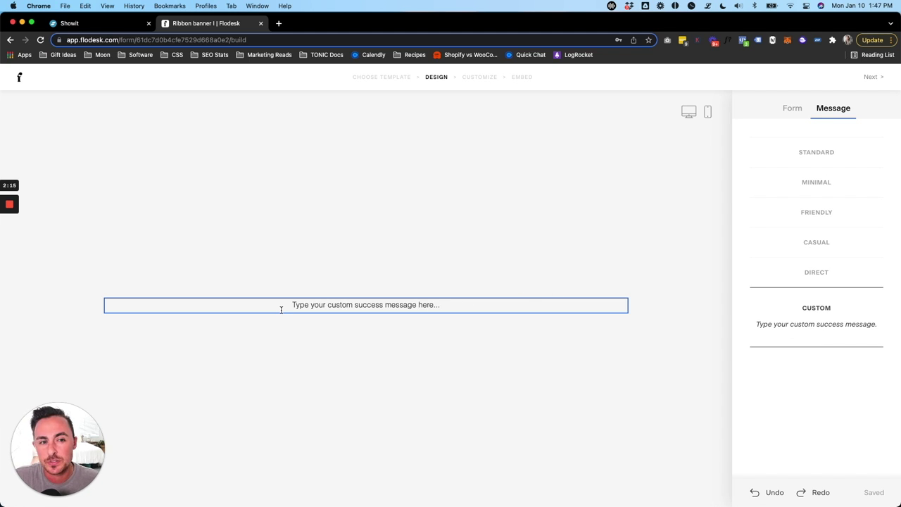
pyautogui.click(817, 152)
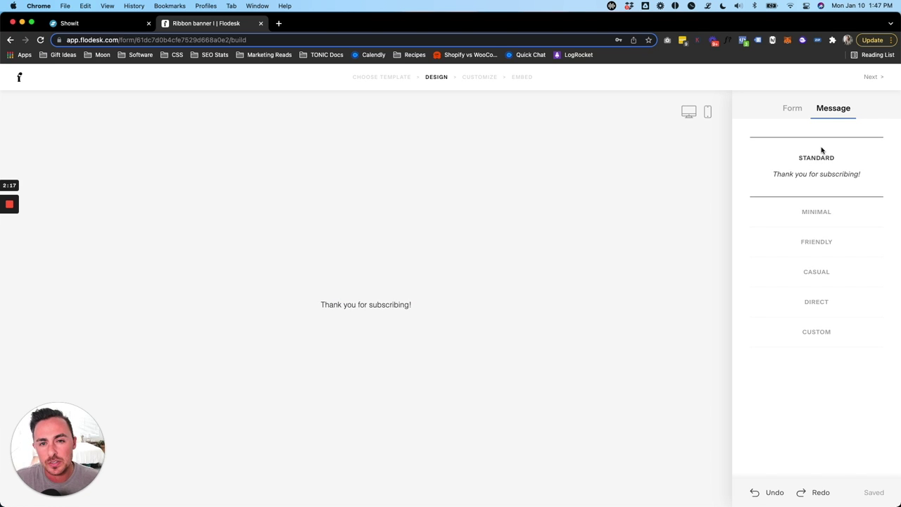
# - Return to the after-submission options, keeping the earlier choices, and try redirecting subscribers to a URL
pyautogui.click(473, 79)
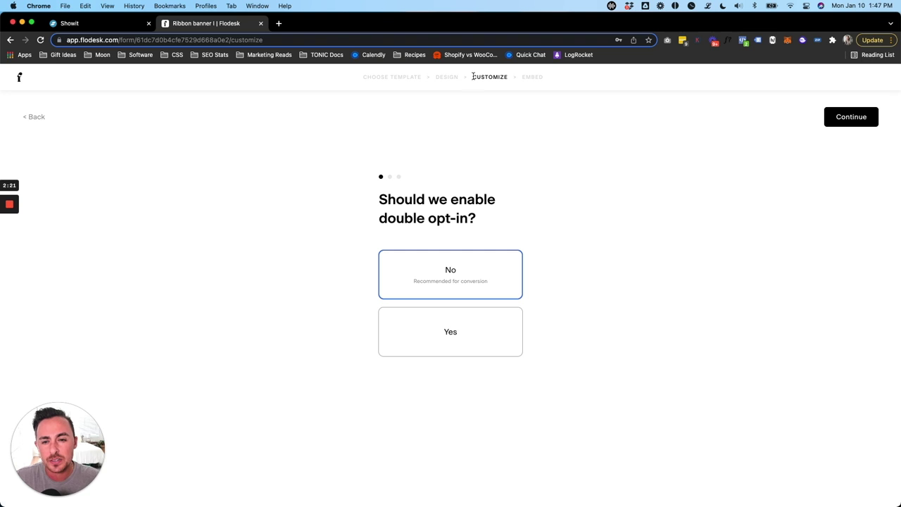
pyautogui.click(852, 117)
pyautogui.click(853, 117)
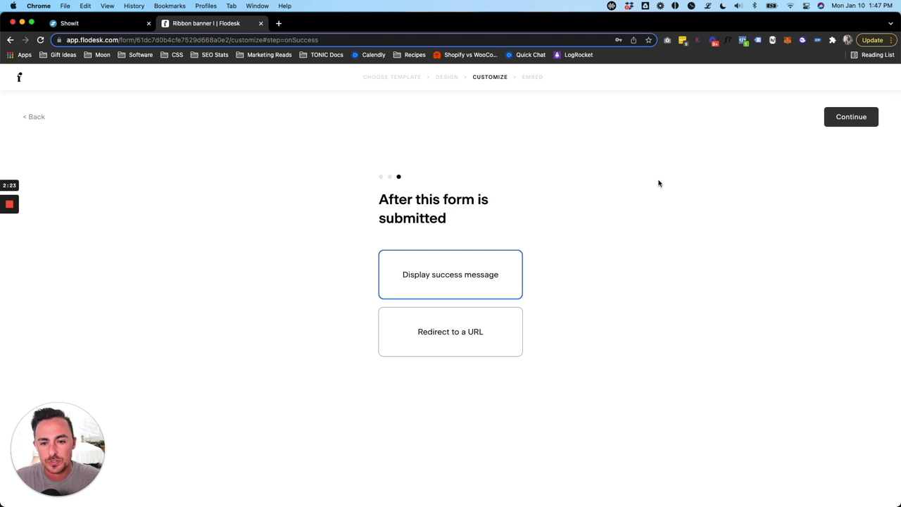
pyautogui.click(455, 337)
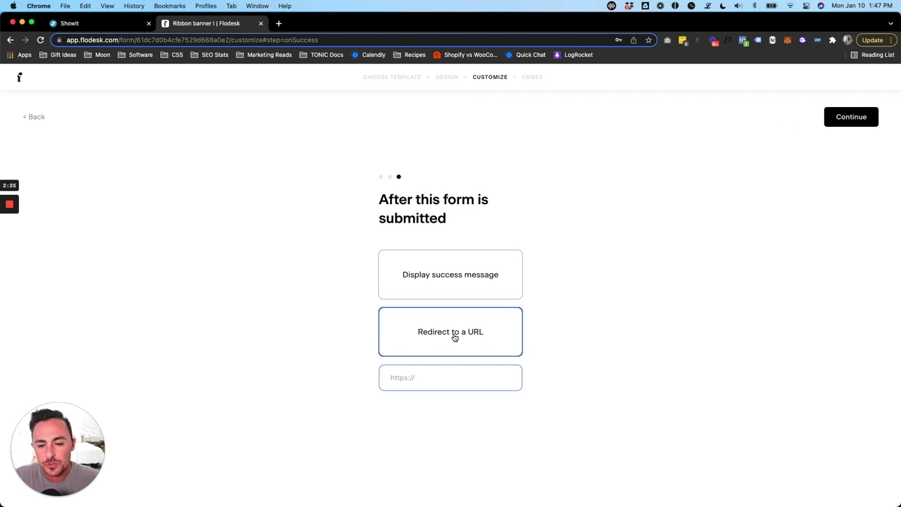
pyautogui.click(415, 378)
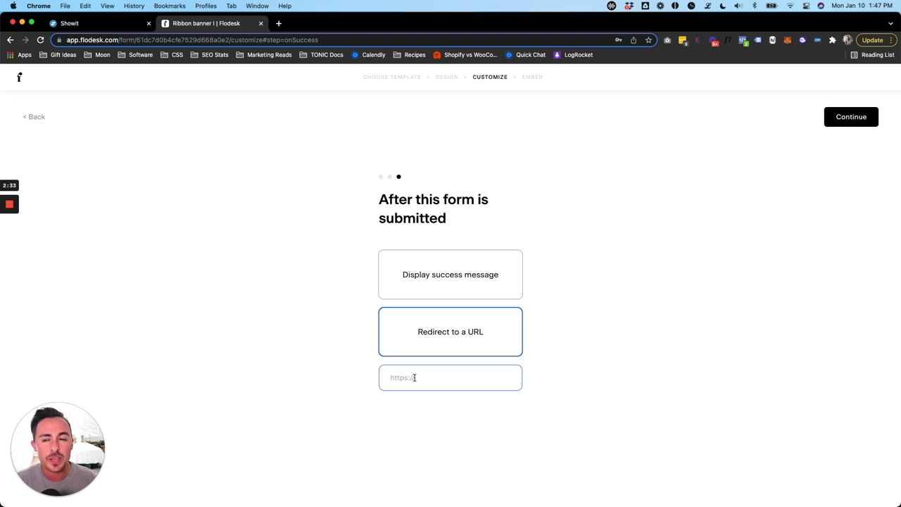
# - Switch to Showit and examine the Form Submitted and Freebie pages as possible thank-you pages for redirected subscribers
pyautogui.click(80, 24)
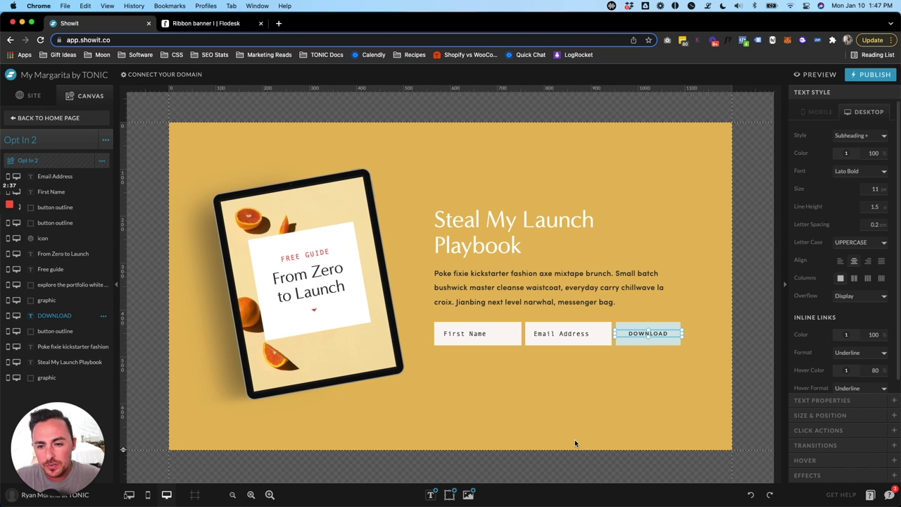
pyautogui.click(565, 408)
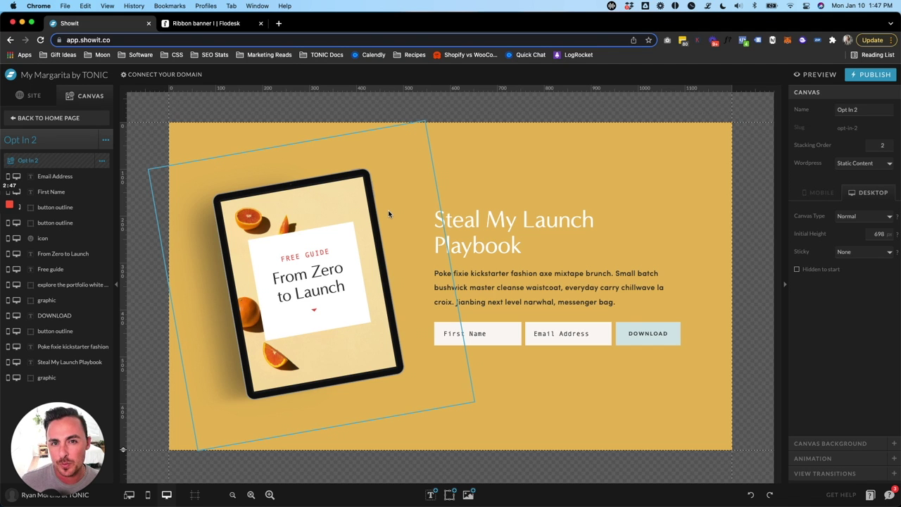
pyautogui.click(63, 117)
pyautogui.click(31, 96)
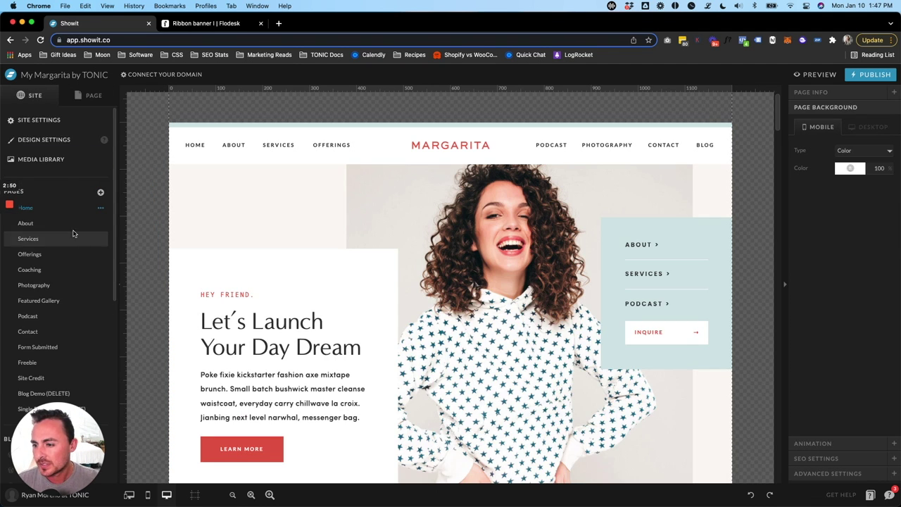
pyautogui.click(59, 349)
pyautogui.scroll(-3, 533, 295)
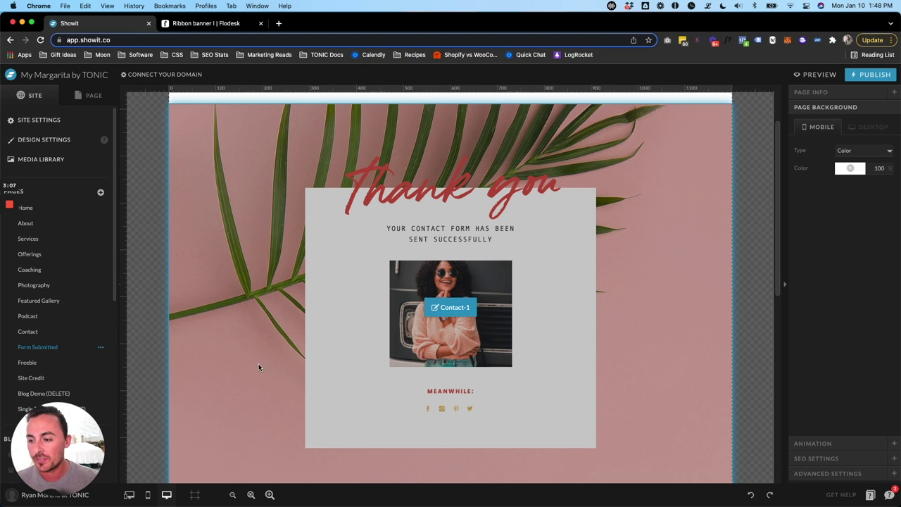
pyautogui.click(52, 362)
pyautogui.scroll(1, 654, 204)
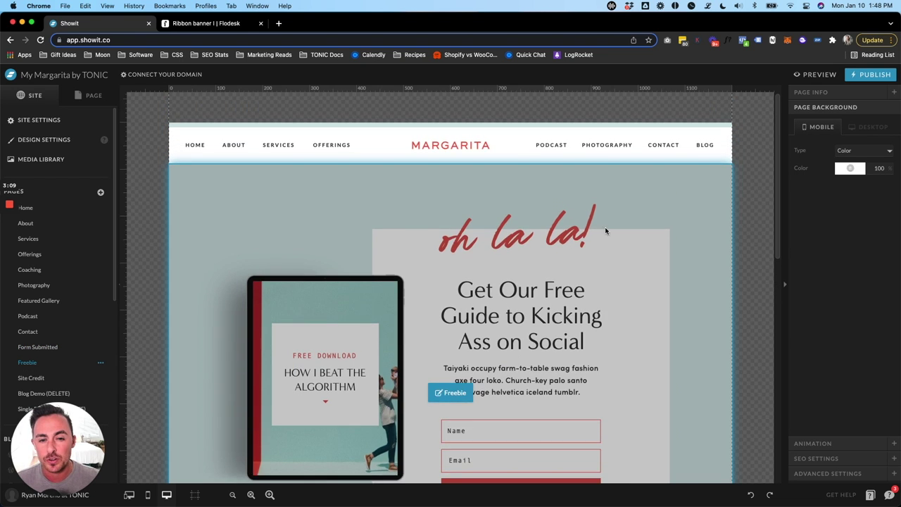
pyautogui.scroll(-4, 609, 240)
pyautogui.scroll(-4, 478, 267)
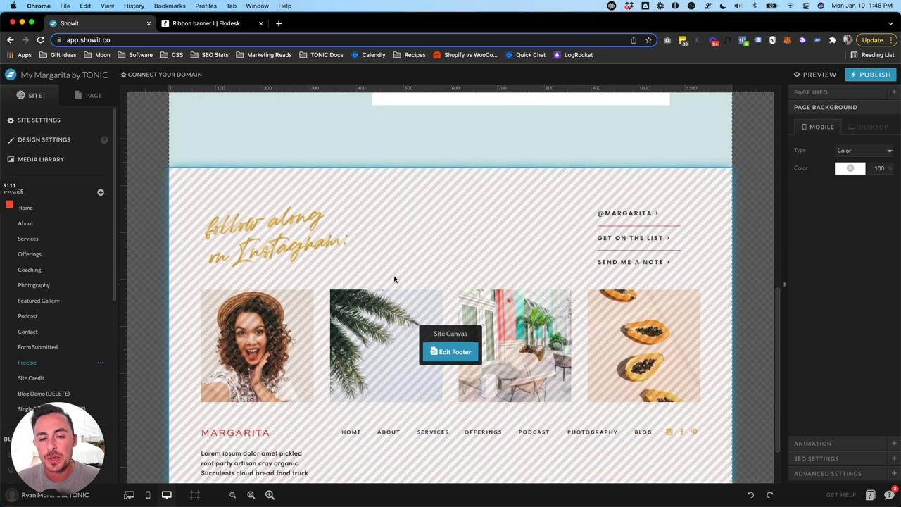
pyautogui.scroll(6, 394, 278)
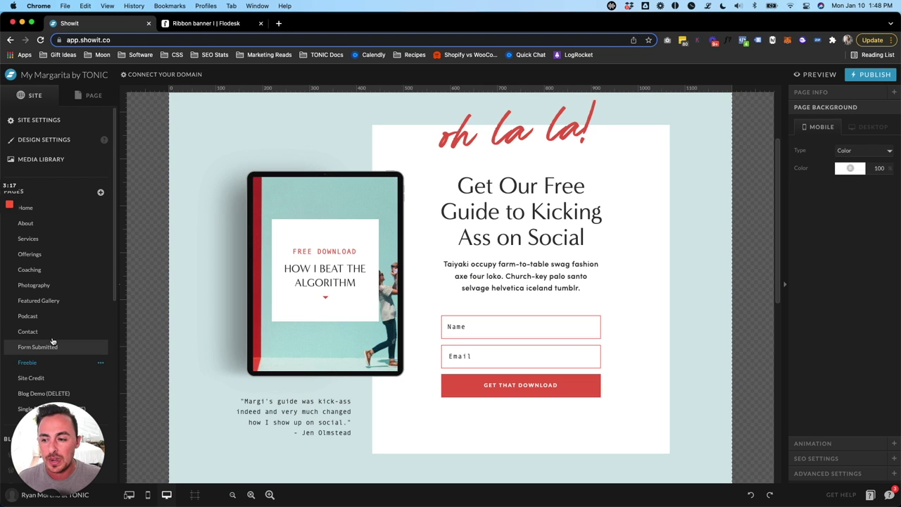
pyautogui.click(47, 346)
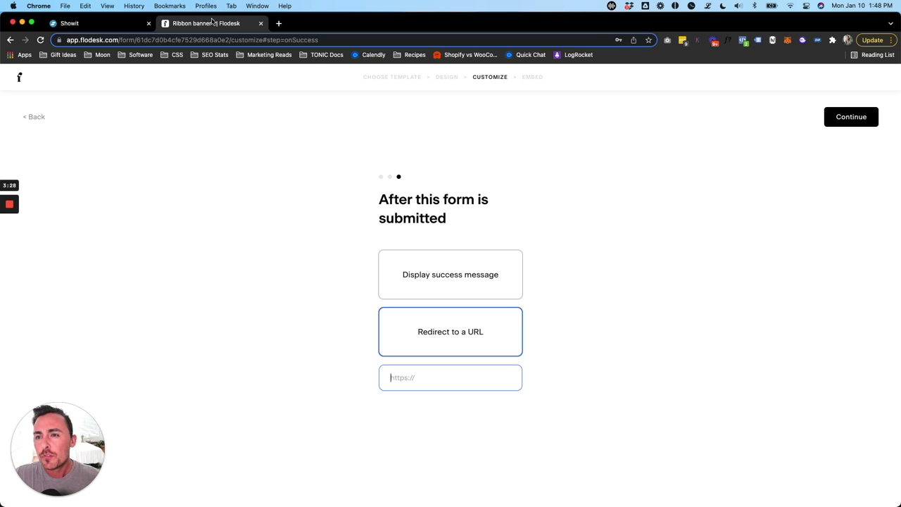
# - In Flodesk, choose to display the success message after submission and copy the form's header code
pyautogui.click(452, 278)
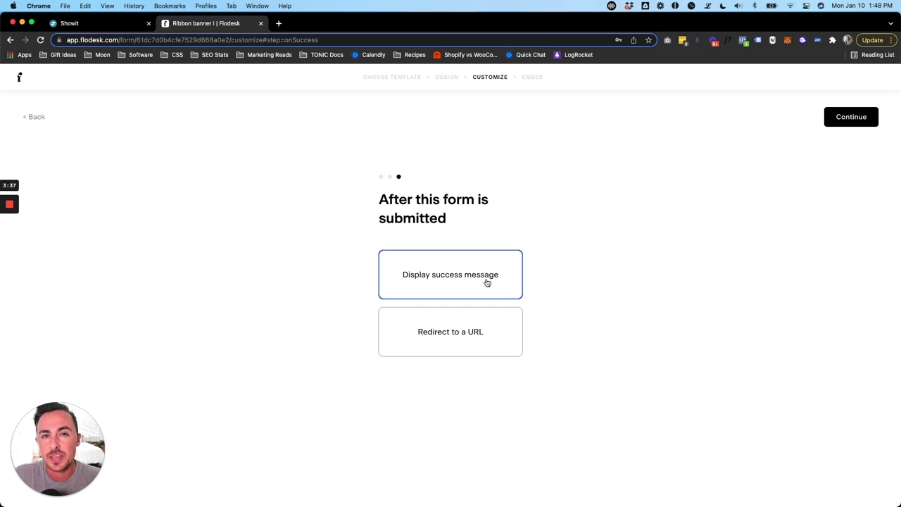
pyautogui.click(855, 117)
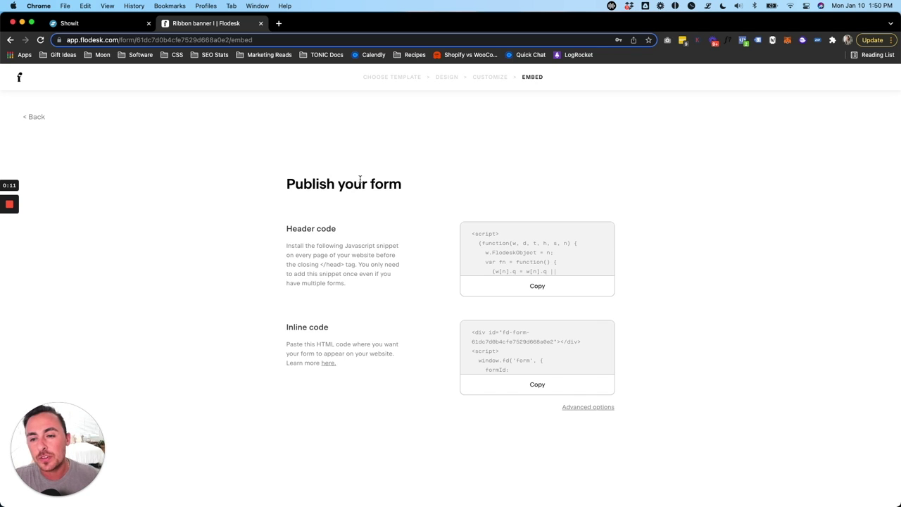
pyautogui.click(537, 287)
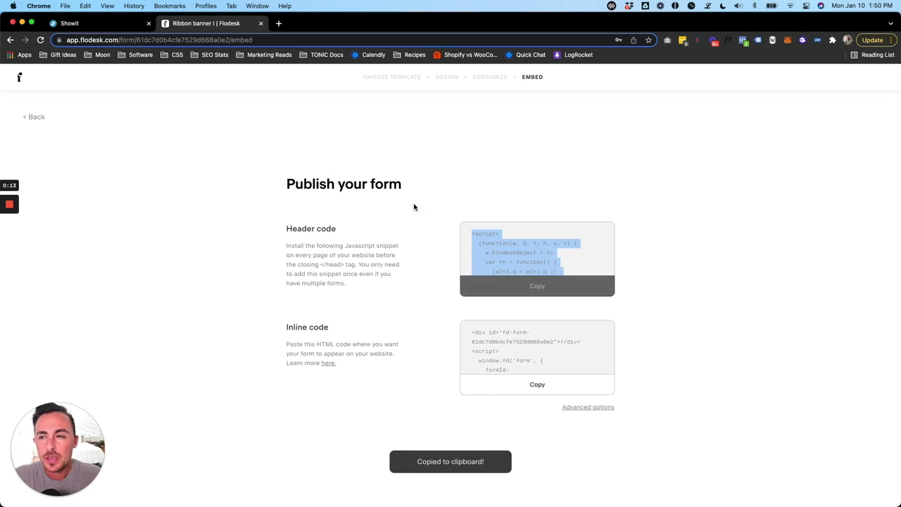
# - In Showit, place a wide embed code box beneath the opt-in fields on the Opt In 2 canvas and paste the header code into it
pyautogui.click(88, 25)
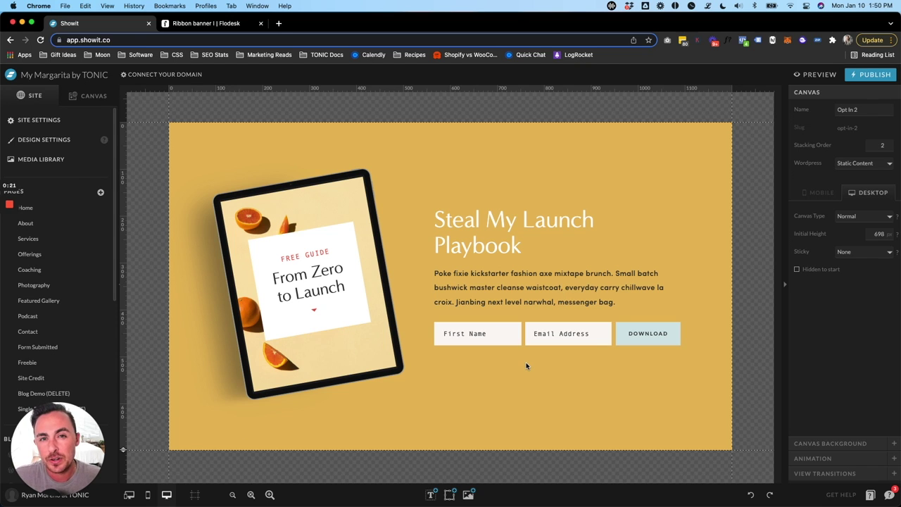
pyautogui.click(450, 495)
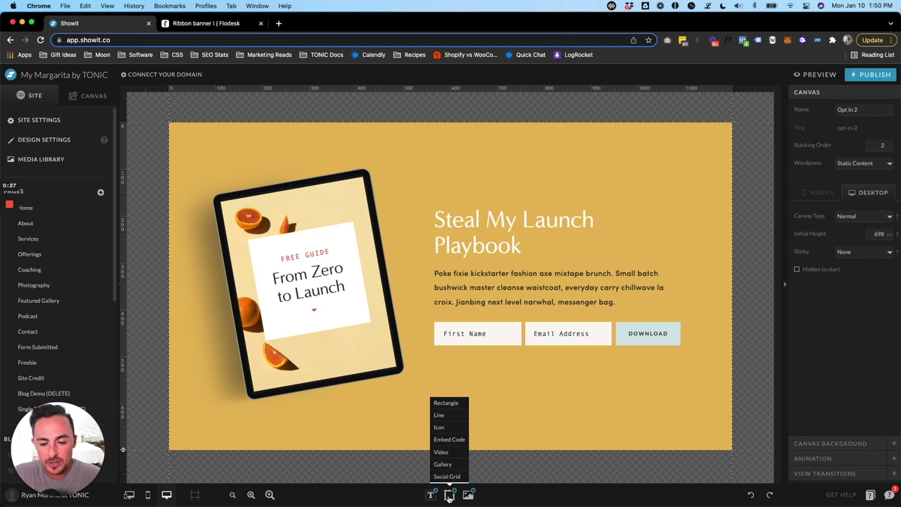
pyautogui.click(450, 440)
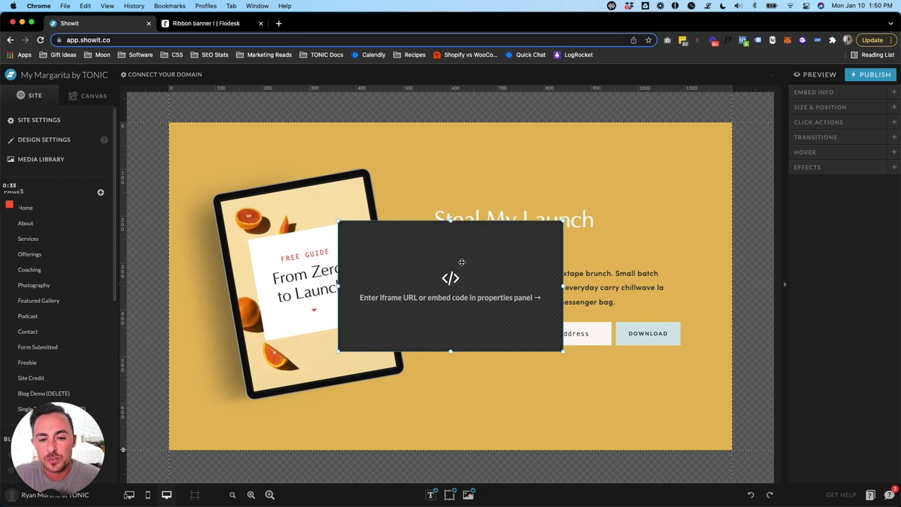
pyautogui.moveTo(338, 221); pyautogui.dragTo(396, 297)
pyautogui.moveTo(567, 323); pyautogui.dragTo(726, 381)
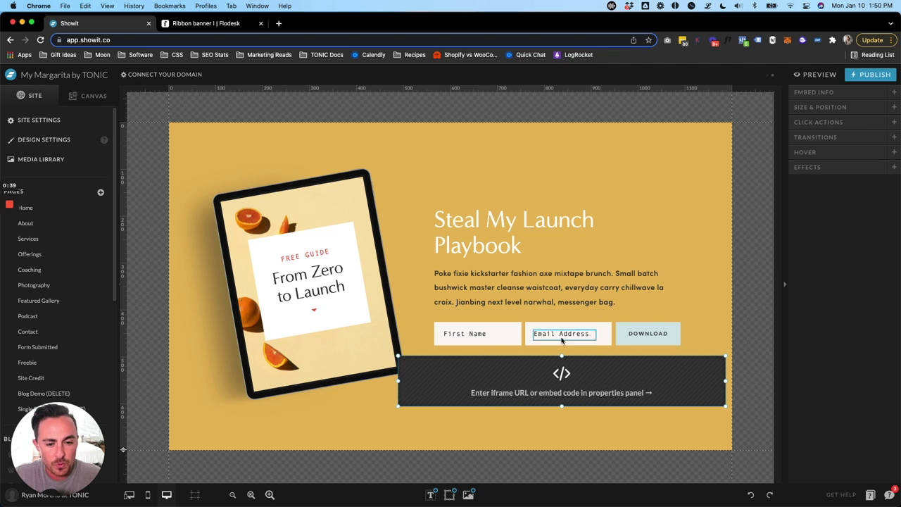
pyautogui.doubleClick(512, 393)
pyautogui.press('cmd+v')
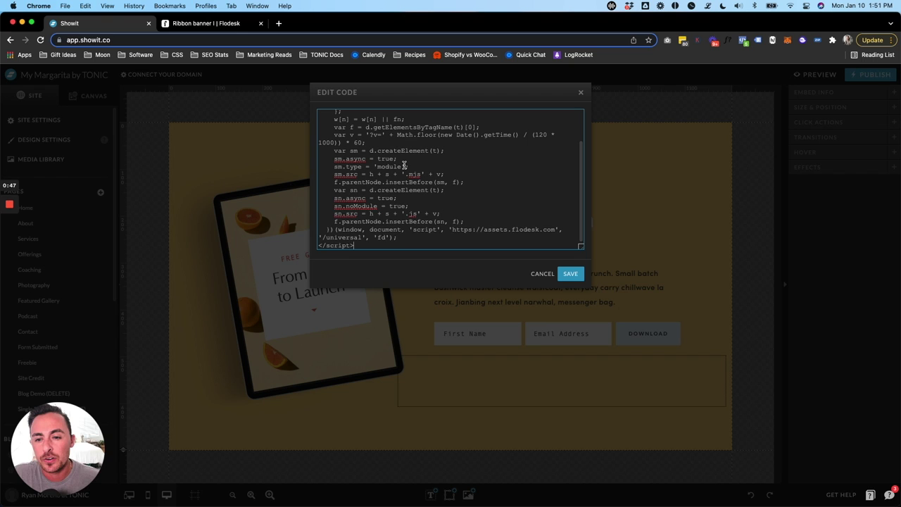
# - Copy the form's inline code from Flodesk, add it below the header code in Showit's embed code box, and save the code
pyautogui.click(234, 26)
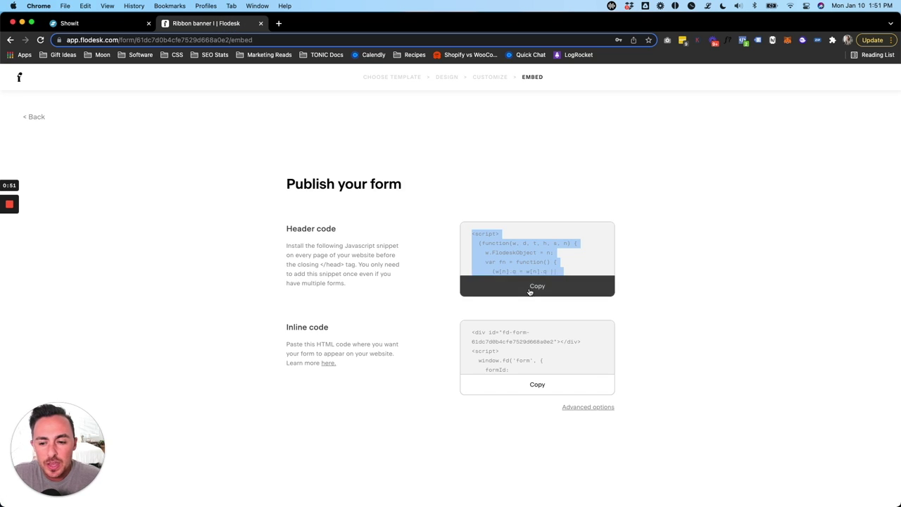
pyautogui.click(539, 387)
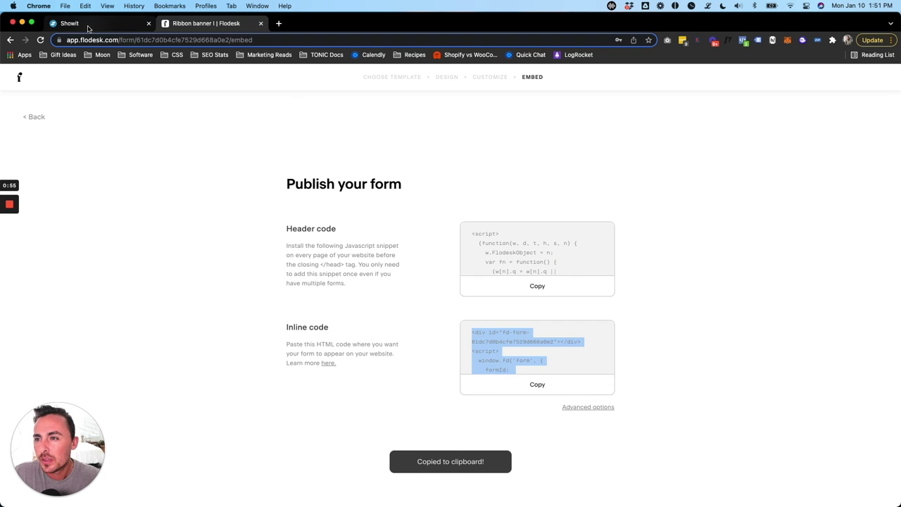
pyautogui.click(90, 27)
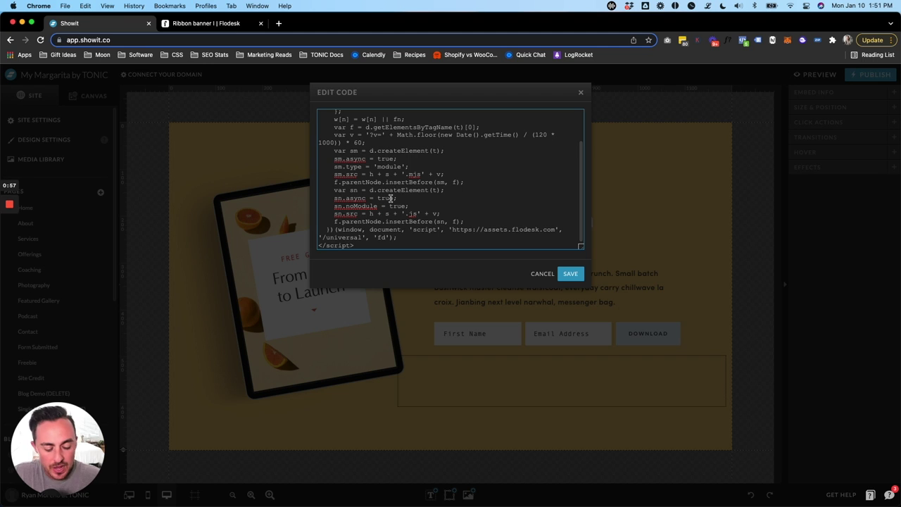
pyautogui.press('Return')
pyautogui.press('Return')
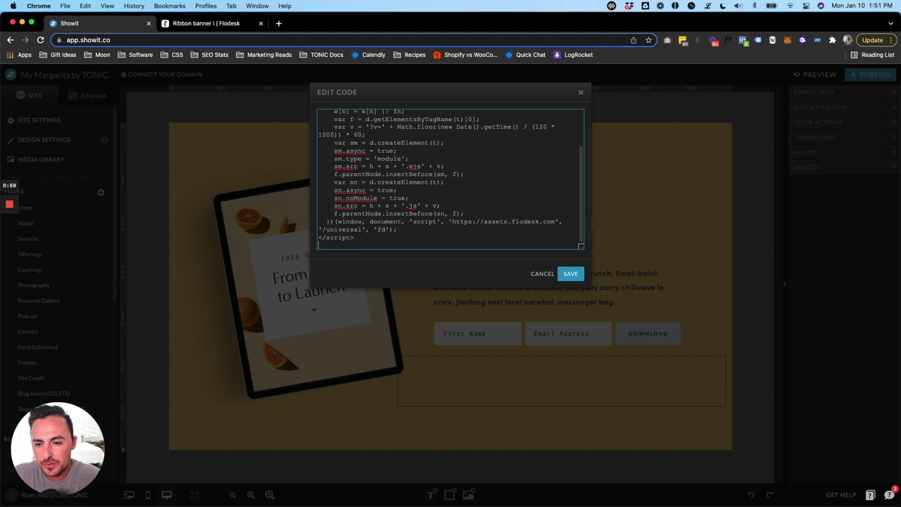
pyautogui.press('super+v')
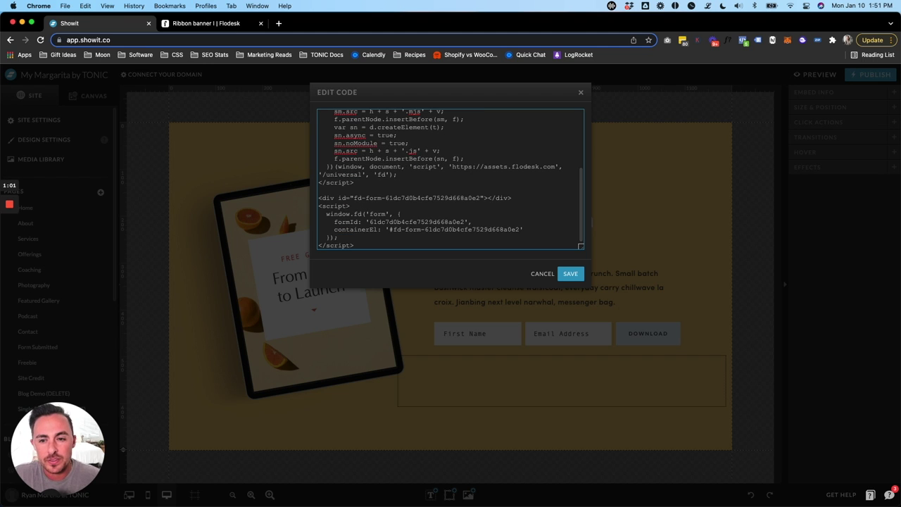
pyautogui.click(579, 275)
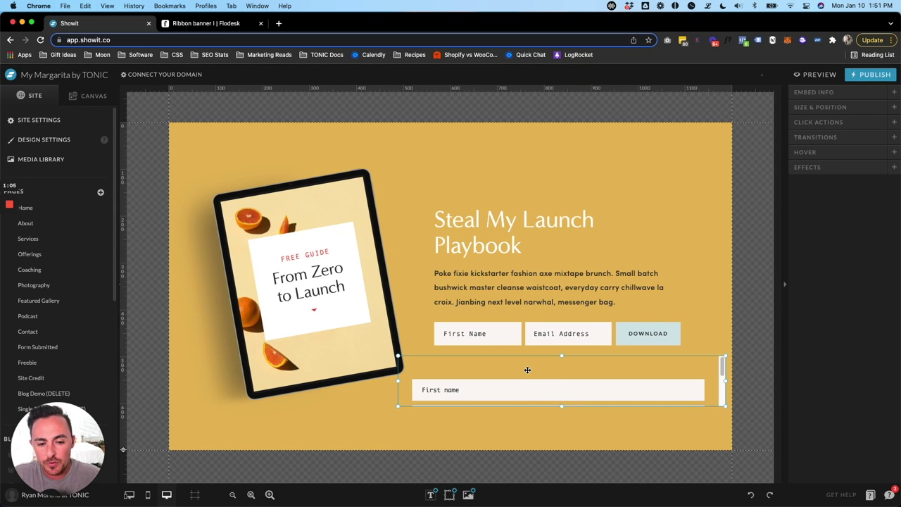
# - Move the embed box up over the original opt-in fields and increase its height to fit both form fields and the Download button
pyautogui.moveTo(575, 374); pyautogui.dragTo(562, 311)
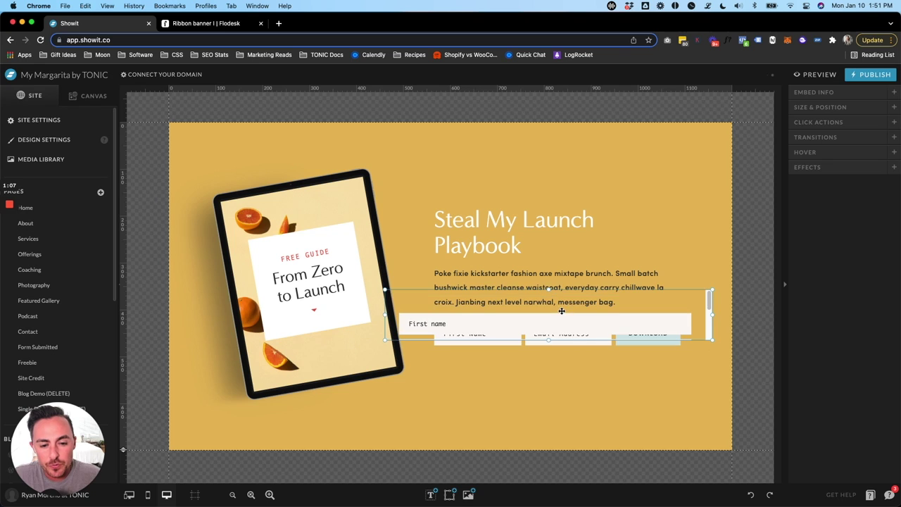
pyautogui.moveTo(549, 340); pyautogui.dragTo(549, 413)
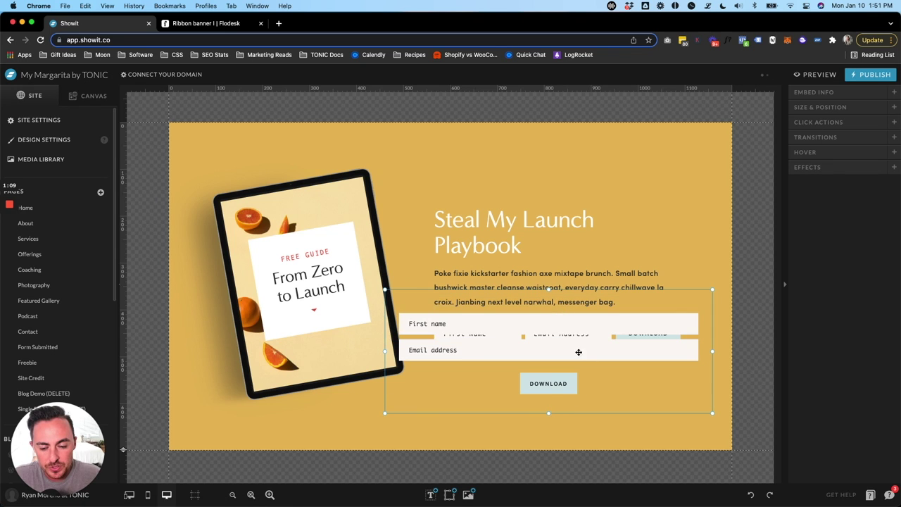
pyautogui.click(232, 23)
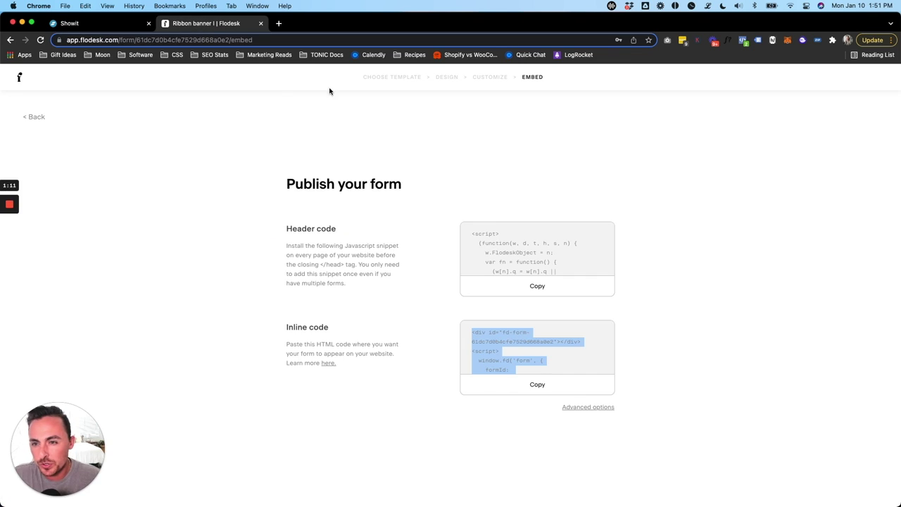
pyautogui.click(106, 27)
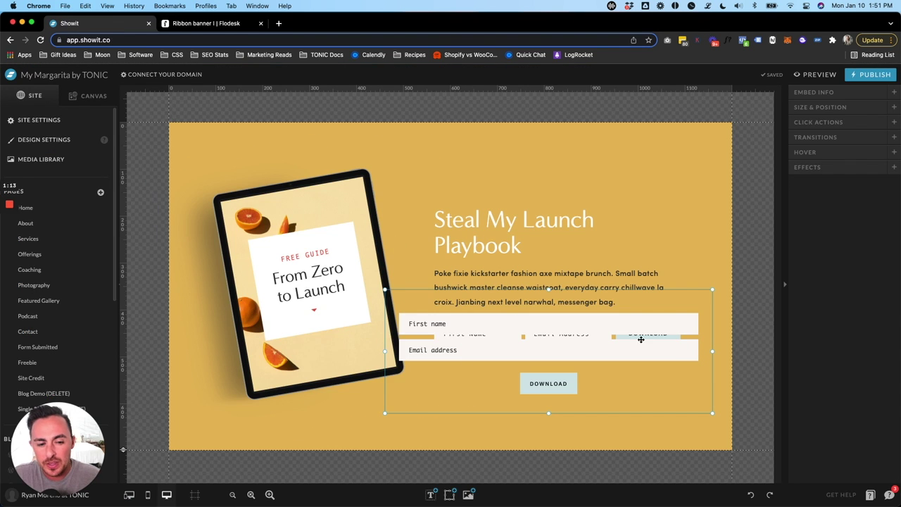
# - Widen and shorten the embed box until the form fits in one row, and align it beneath the original opt-in fields
pyautogui.moveTo(678, 349); pyautogui.dragTo(577, 382)
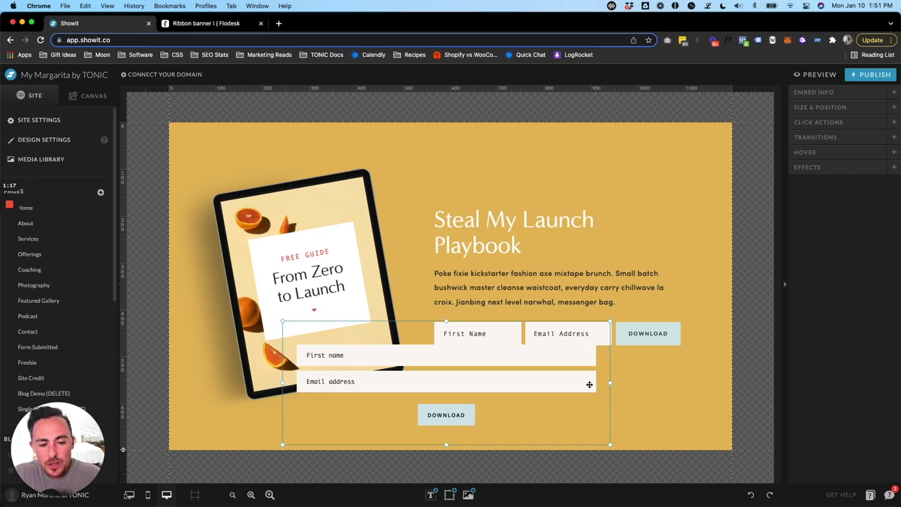
pyautogui.moveTo(611, 383); pyautogui.dragTo(698, 382)
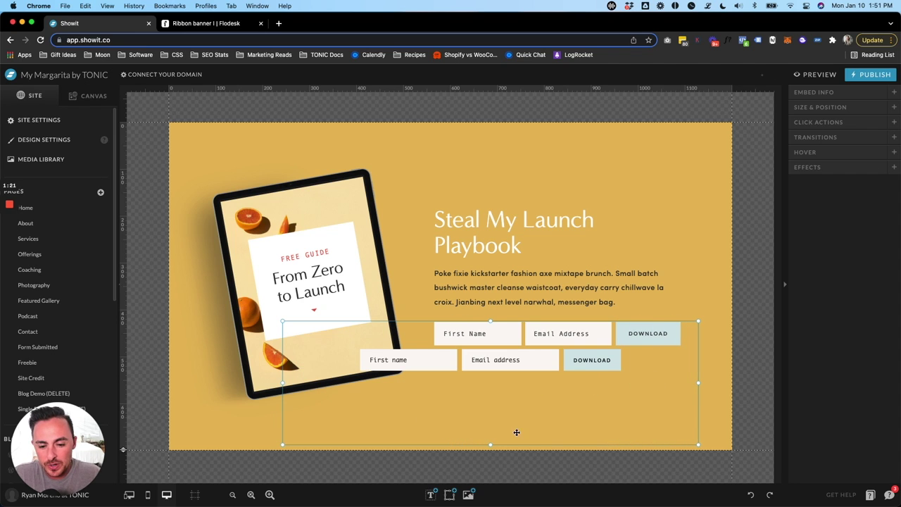
pyautogui.moveTo(491, 444); pyautogui.dragTo(501, 383)
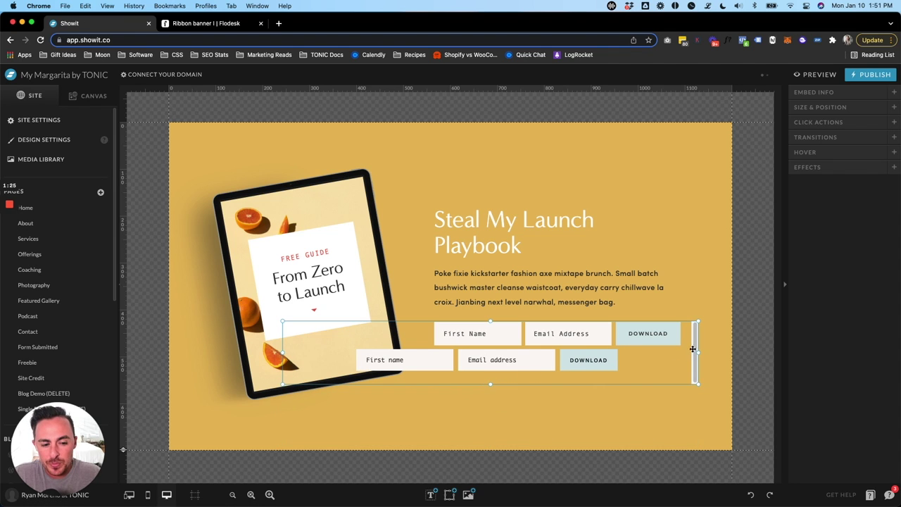
pyautogui.moveTo(490, 384); pyautogui.dragTo(490, 403)
pyautogui.moveTo(698, 362)
pyautogui.mouseDown()
pyautogui.moveTo(602, 369)
pyautogui.moveTo(697, 369)
pyautogui.mouseUp()
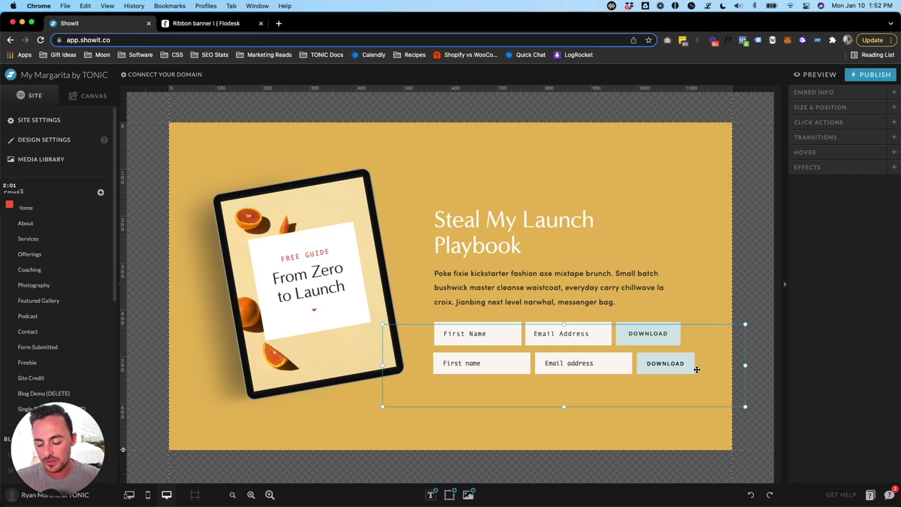
# - Move the embedded form down towards the canvas's lower edge, clear of the original opt-in fields
pyautogui.moveTo(579, 361); pyautogui.dragTo(581, 416)
pyautogui.moveTo(707, 359); pyautogui.dragTo(443, 328)
pyautogui.click(708, 340)
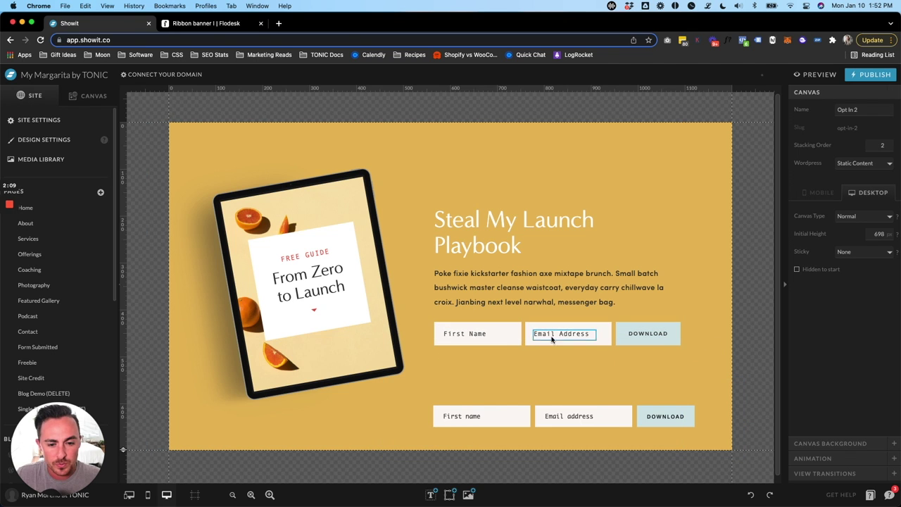
# - Delete the original First Name field, Email Address field and Download button, including their text labels and background shapes
pyautogui.click(478, 334)
pyautogui.press('Delete')
pyautogui.click(479, 335)
pyautogui.press('Delete')
pyautogui.click(544, 336)
pyautogui.press('Delete')
pyautogui.click(539, 334)
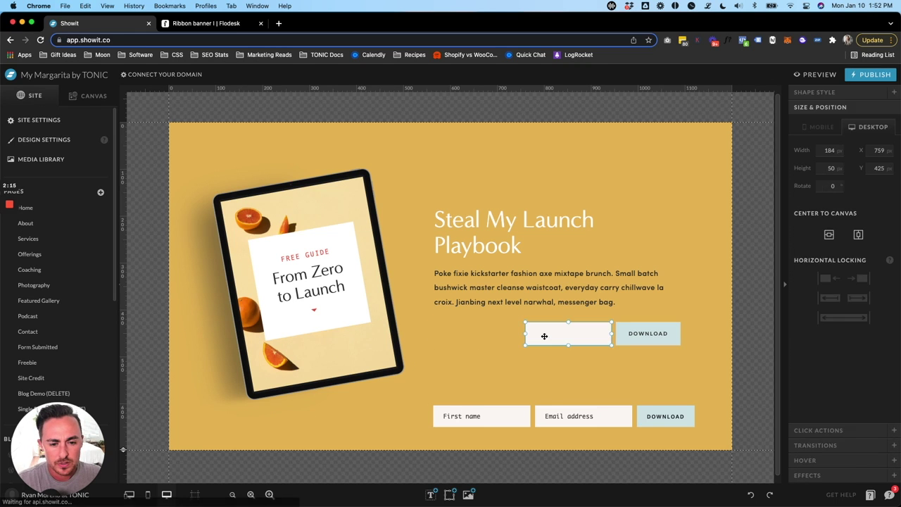
pyautogui.press('Delete')
pyautogui.click(646, 334)
pyautogui.press('Delete')
pyautogui.click(647, 334)
pyautogui.press('Delete')
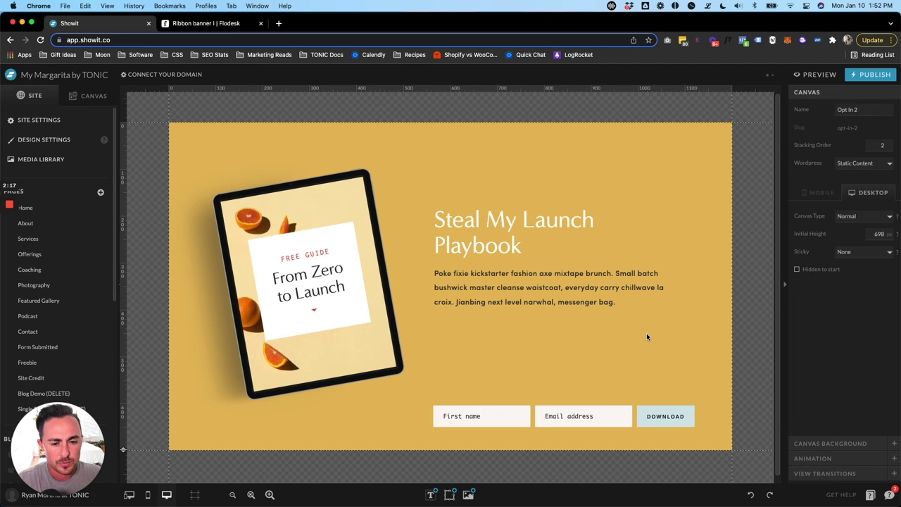
# - Move the embedded form up beneath the Launch Playbook paragraph, at X 455 and Y 376 px, left-aligning its fields with the text
pyautogui.click(614, 406)
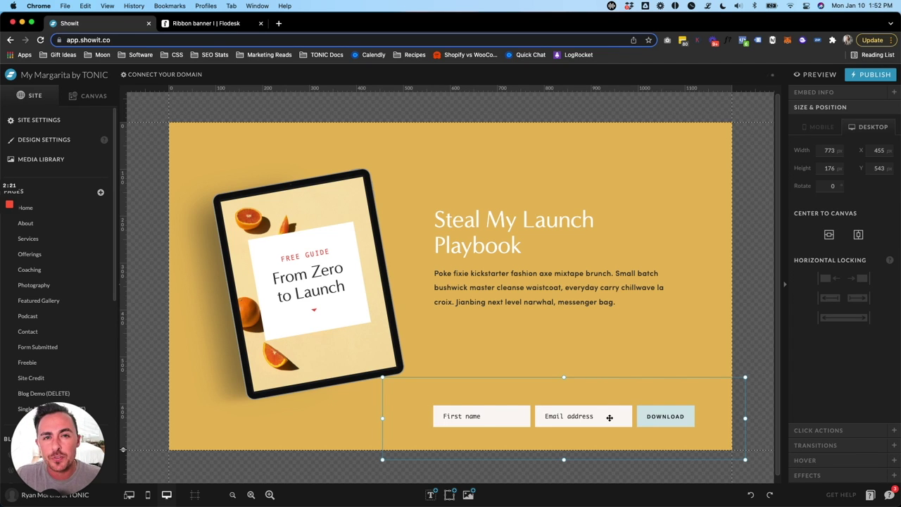
pyautogui.moveTo(584, 416); pyautogui.dragTo(548, 303)
pyautogui.press('super+z')
pyautogui.moveTo(581, 412); pyautogui.dragTo(593, 341)
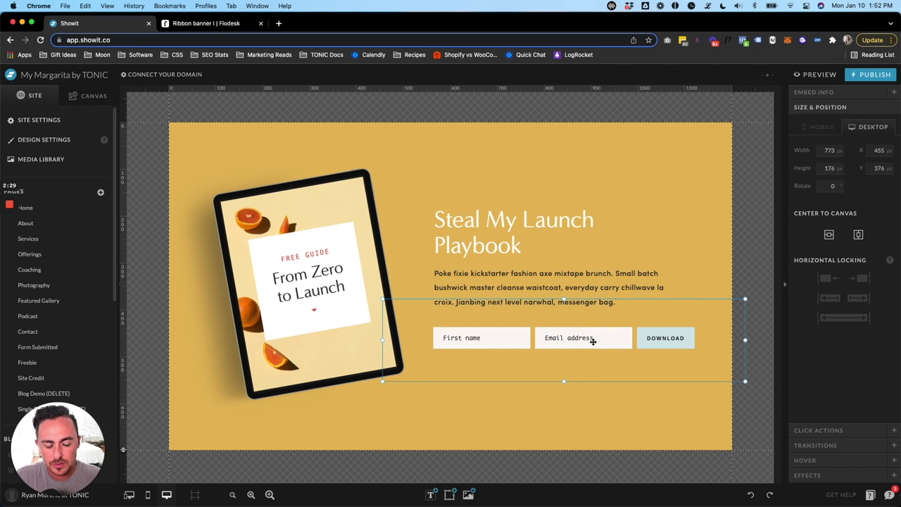
pyautogui.click(628, 413)
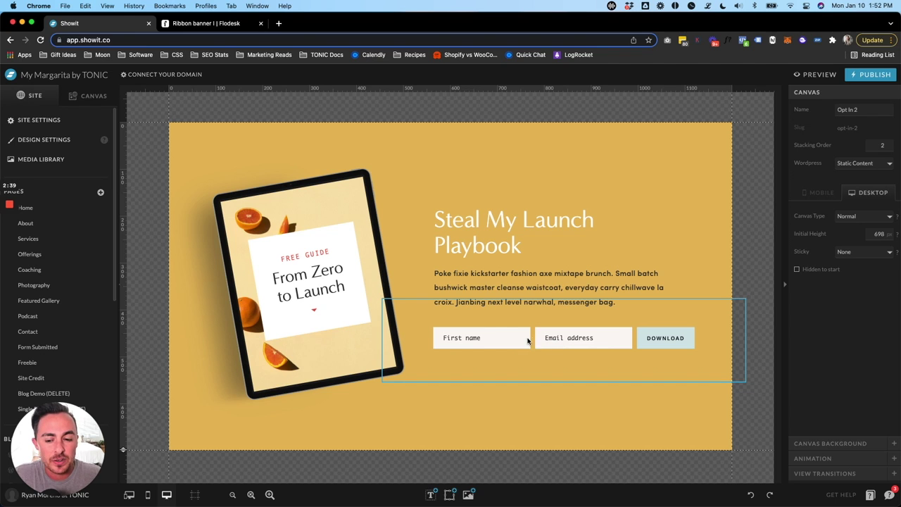
# - In the mobile layout, place the embed box beneath the paragraph and size it to about 314 by 234 px
pyautogui.click(148, 495)
pyautogui.click(446, 257)
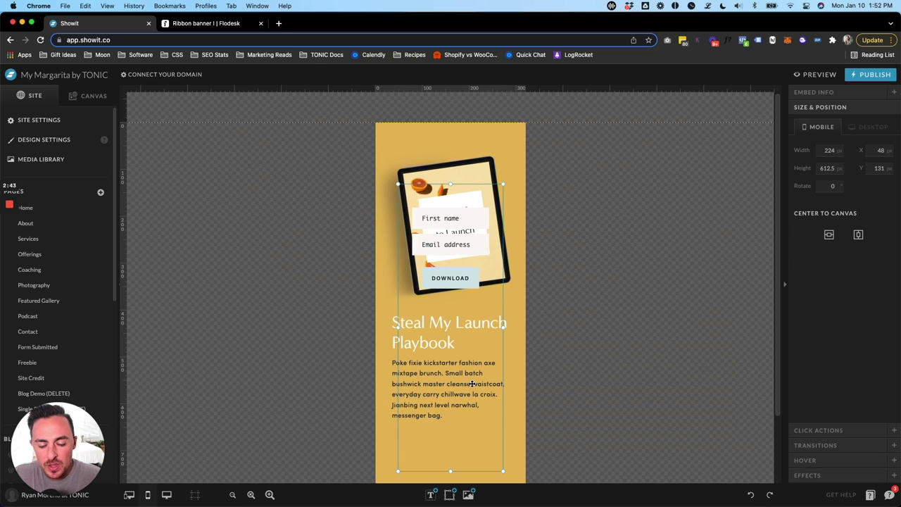
pyautogui.scroll(-2, 465, 199)
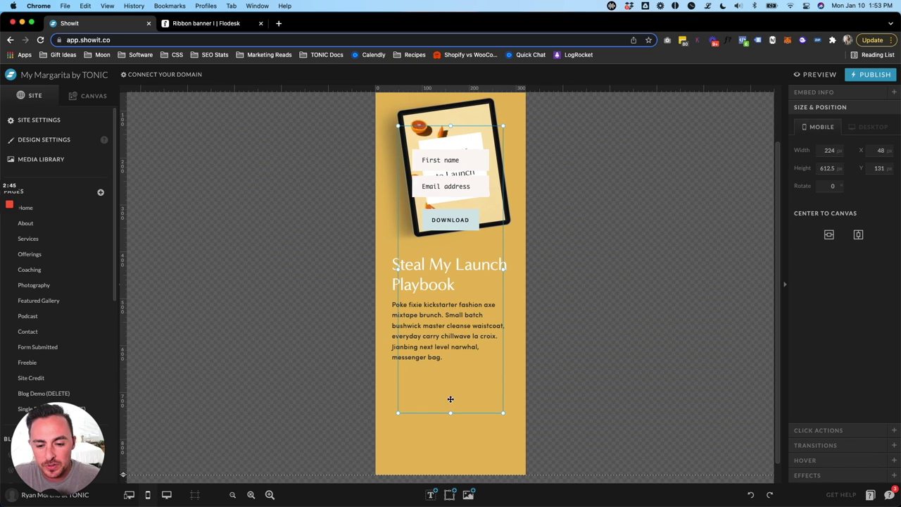
pyautogui.moveTo(450, 413); pyautogui.dragTo(475, 239)
pyautogui.moveTo(448, 165); pyautogui.dragTo(450, 413)
pyautogui.moveTo(503, 420); pyautogui.dragTo(524, 421)
pyautogui.moveTo(400, 422); pyautogui.dragTo(377, 422)
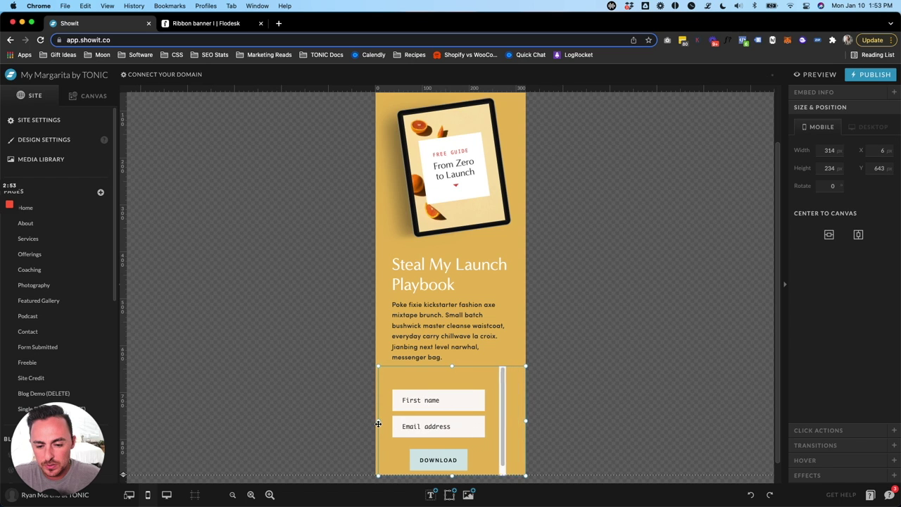
# - Raise the mobile embed box to Y 609 px and increase its height to 265 px to fit the whole form
pyautogui.moveTo(445, 421); pyautogui.dragTo(450, 407)
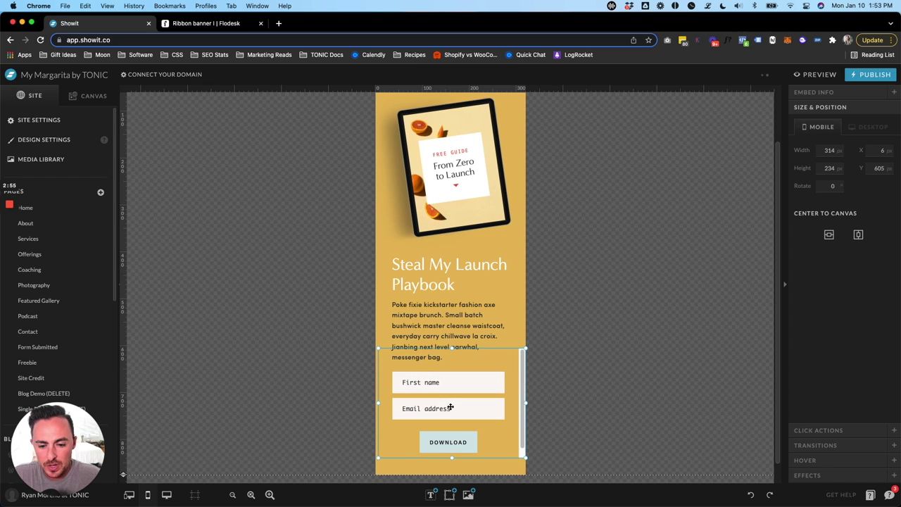
pyautogui.moveTo(452, 458); pyautogui.dragTo(452, 472)
pyautogui.moveTo(458, 384); pyautogui.dragTo(458, 387)
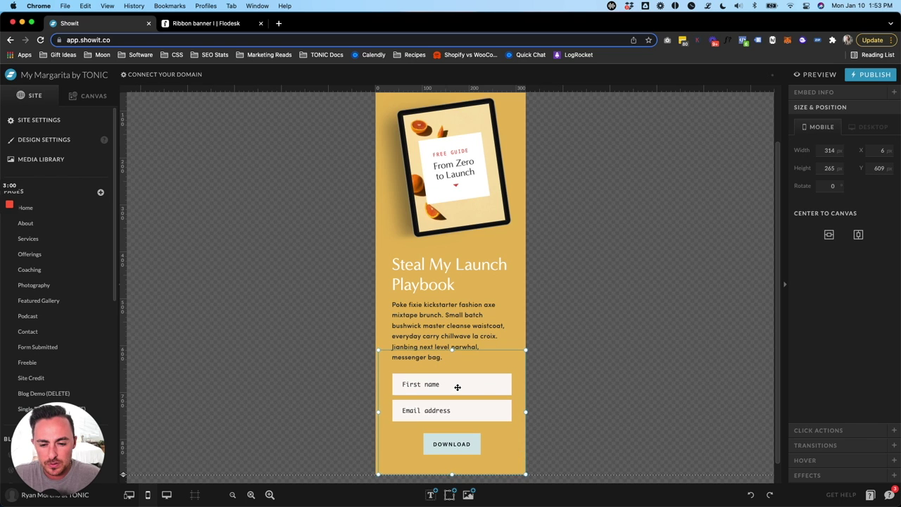
pyautogui.click(575, 356)
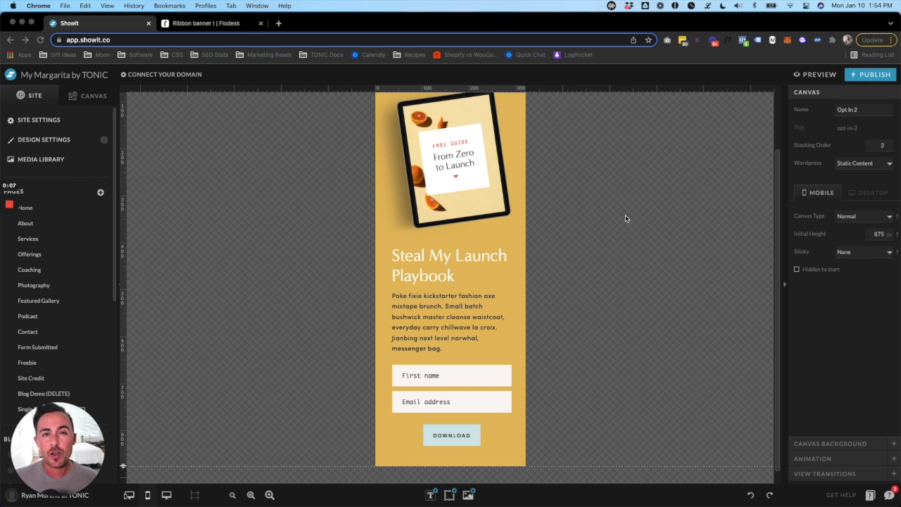
# - Preview the site in its own browser tab and examine the embedded form in the desktop Launch Playbook section
pyautogui.click(826, 76)
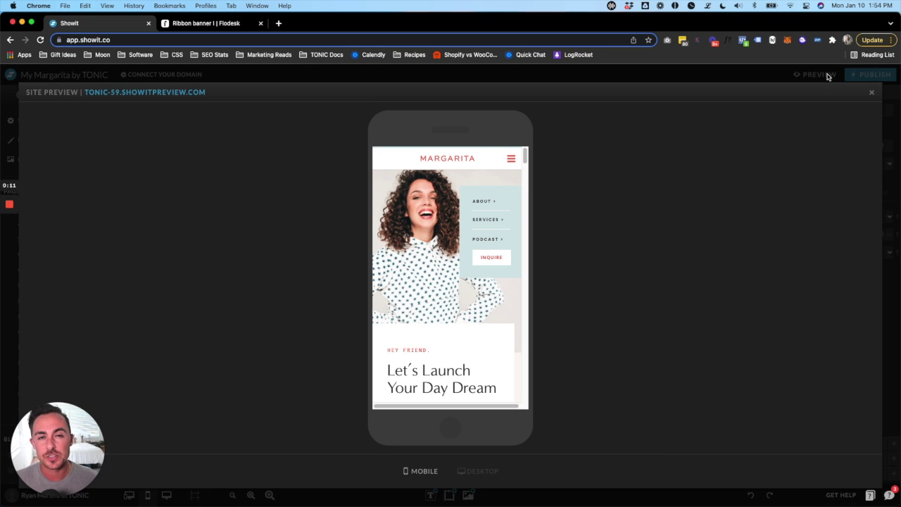
pyautogui.click(136, 92)
pyautogui.scroll(-10, 441, 181)
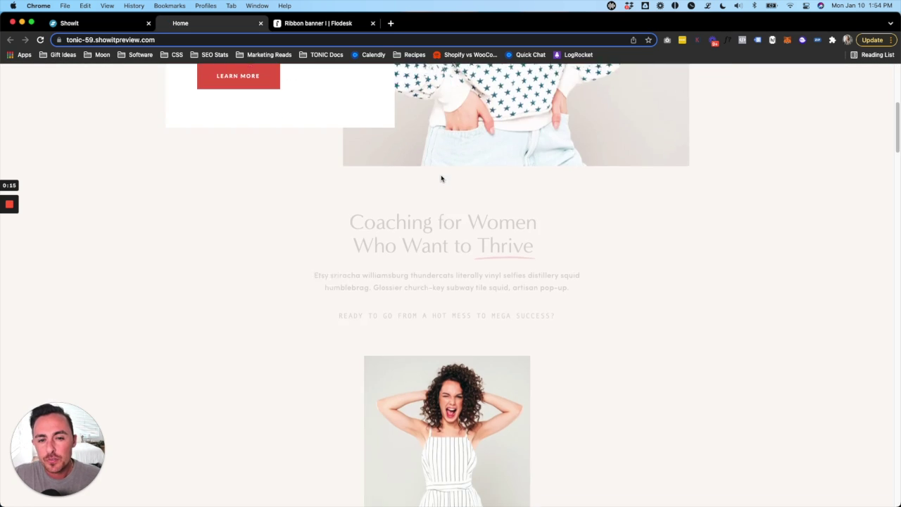
pyautogui.scroll(-15, 451, 177)
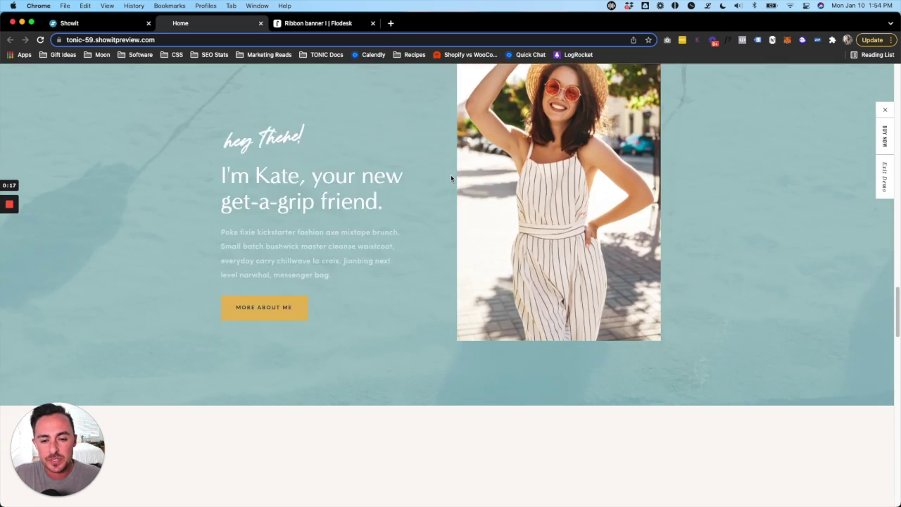
pyautogui.scroll(-3, 450, 179)
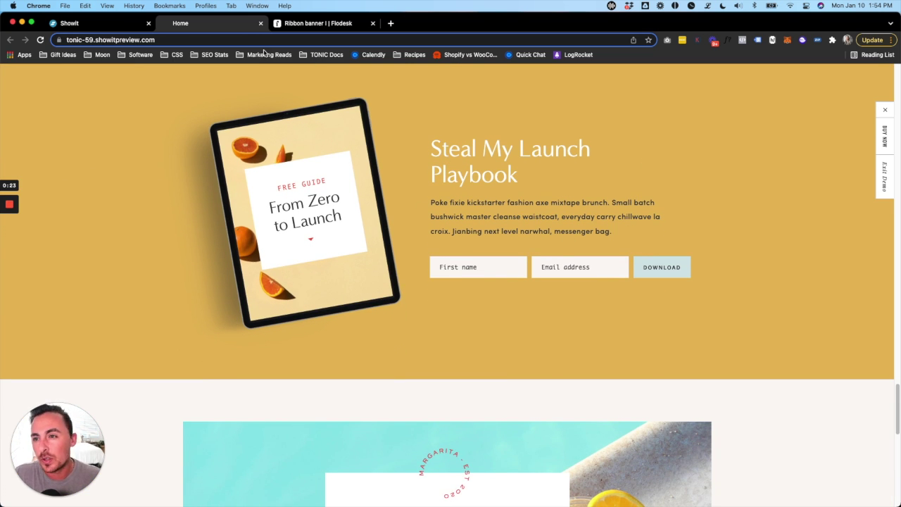
# - Inspect the preview page with iPhone X dimensions and examine how the embedded form looks on mobile
pyautogui.click(162, 39)
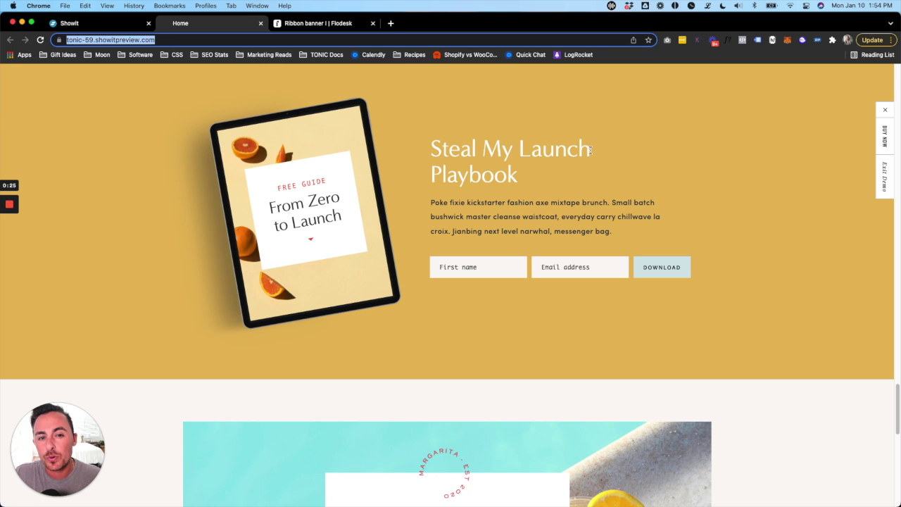
pyautogui.rightClick(674, 148)
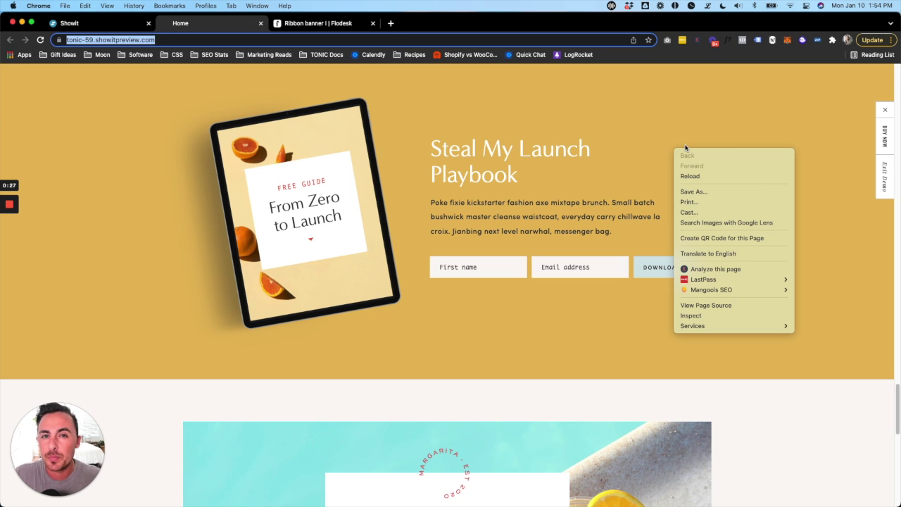
pyautogui.click(718, 315)
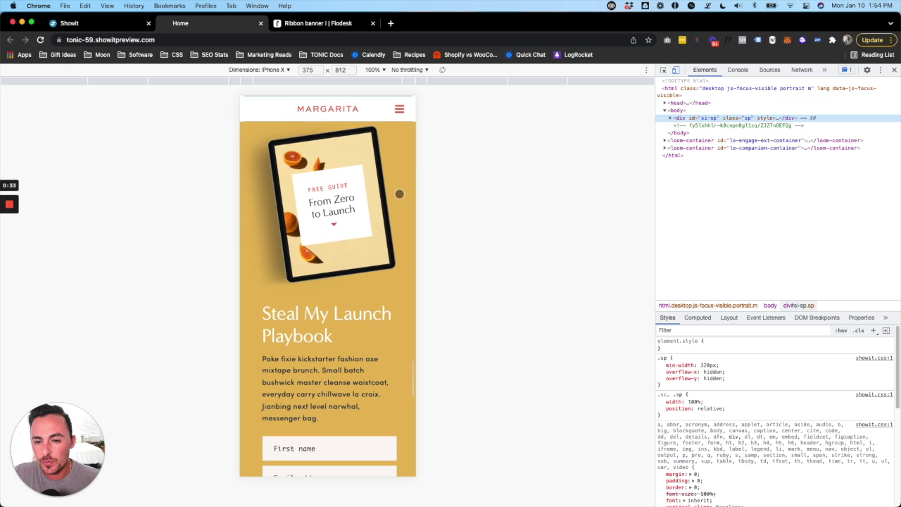
pyautogui.scroll(-5, 399, 194)
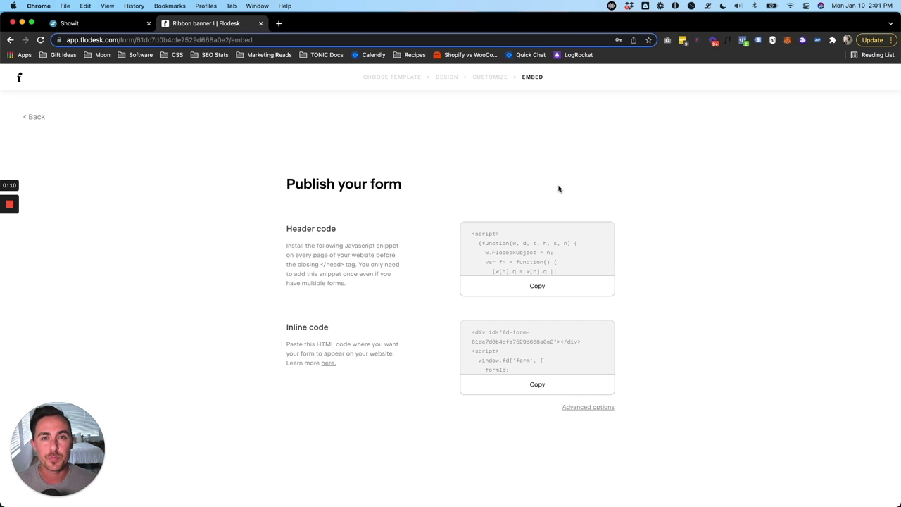
# - Leave the published form in Flodesk and start a new workflow from scratch instead of using a template
pyautogui.click(20, 78)
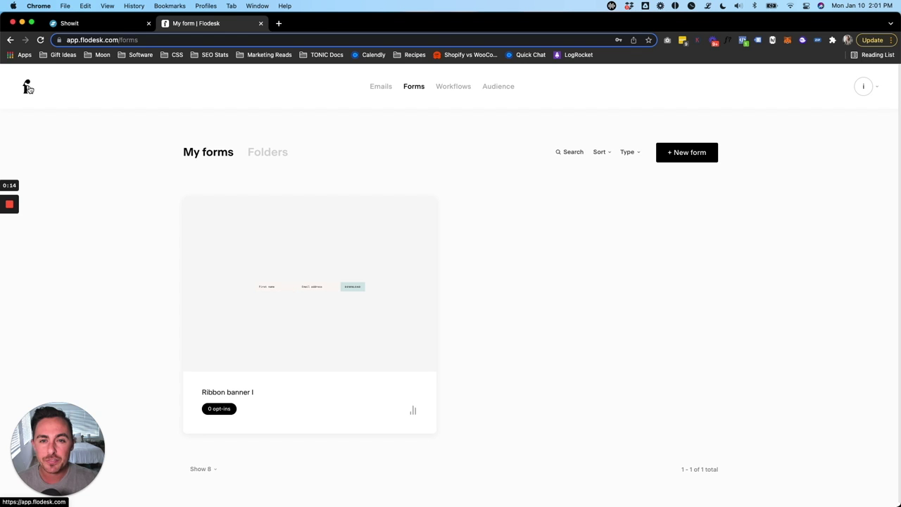
pyautogui.click(458, 90)
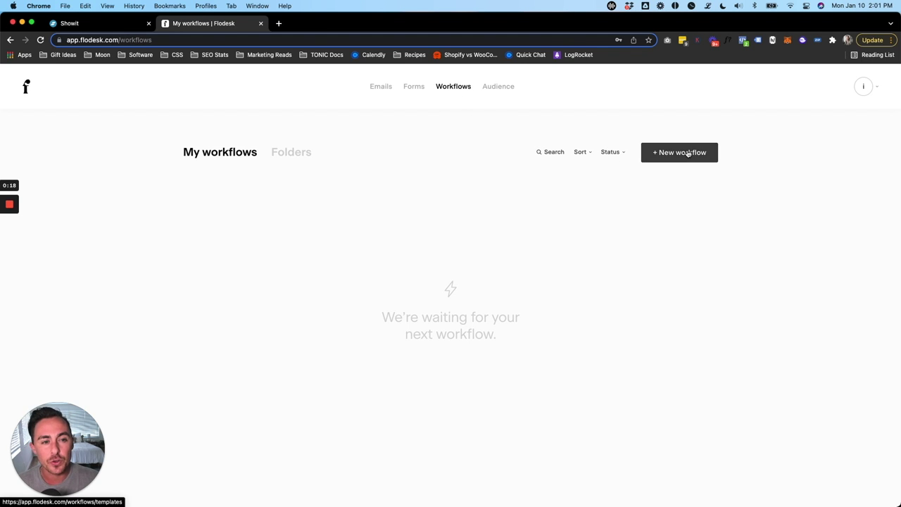
pyautogui.click(688, 153)
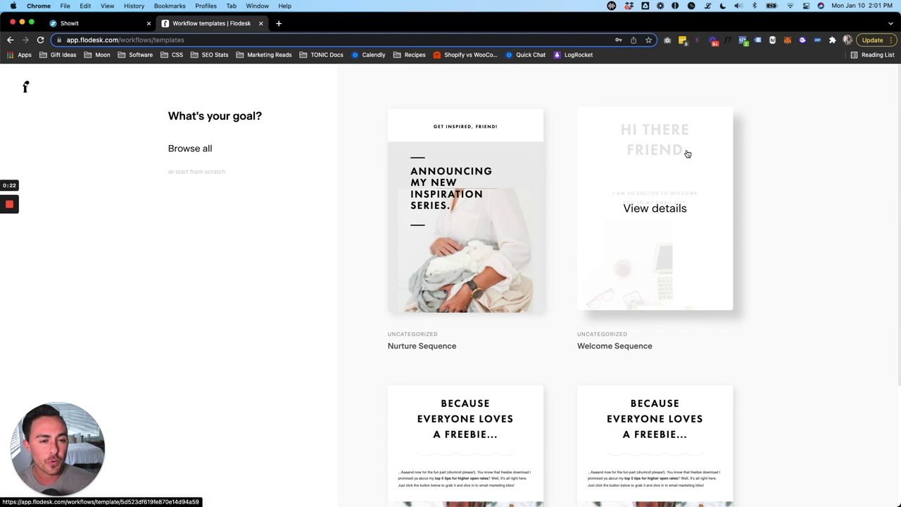
pyautogui.scroll(-3, 535, 239)
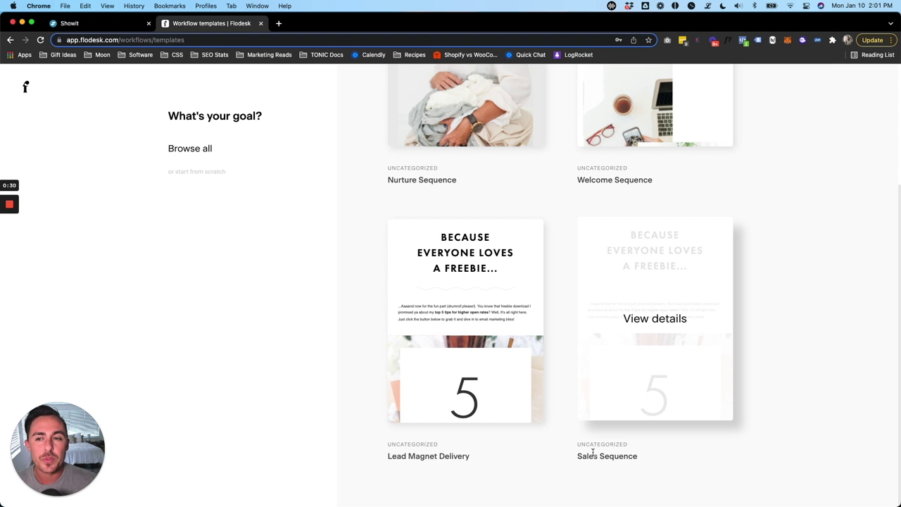
pyautogui.click(204, 172)
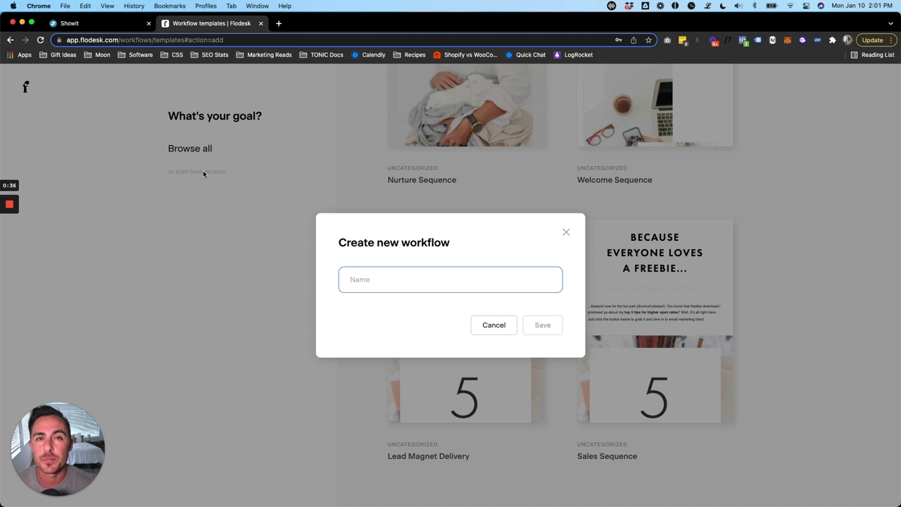
# - Name the new workflow "Launch Playbook Download", after the opt-in headline on the Showit canvas, and save it
pyautogui.click(98, 25)
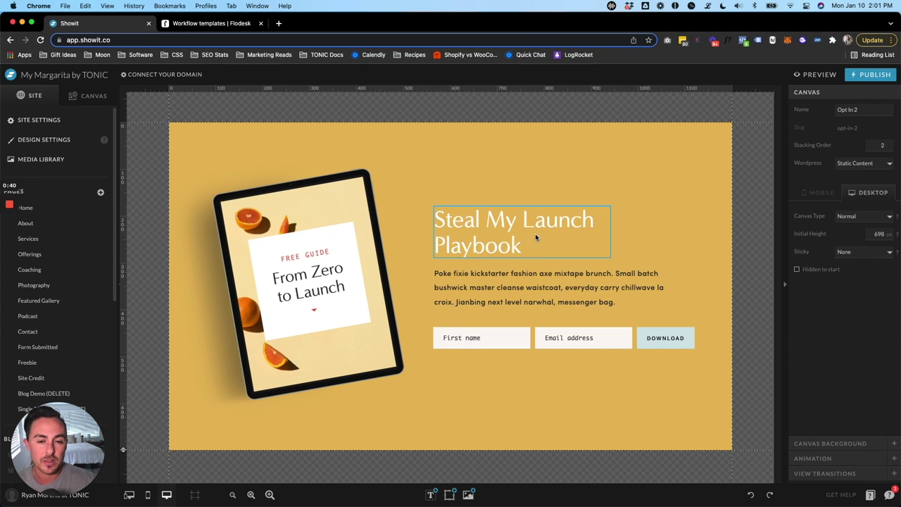
pyautogui.click(211, 24)
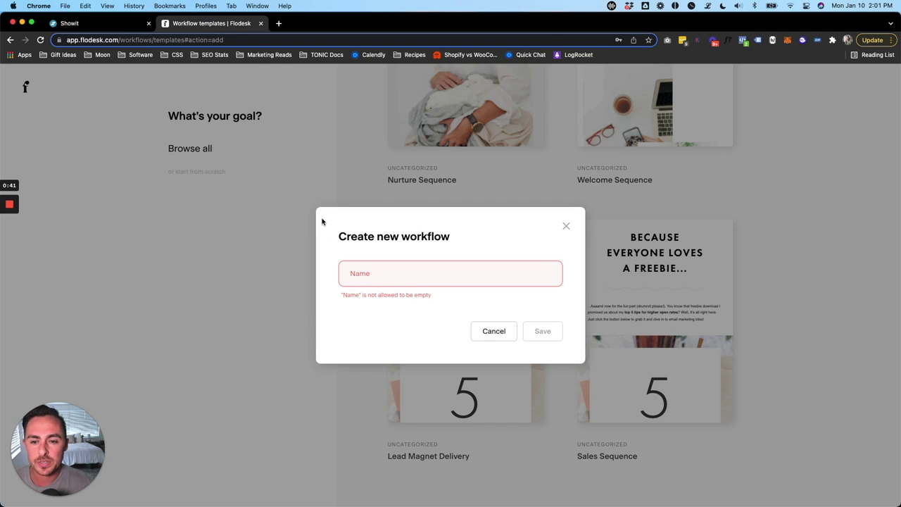
pyautogui.write('La')
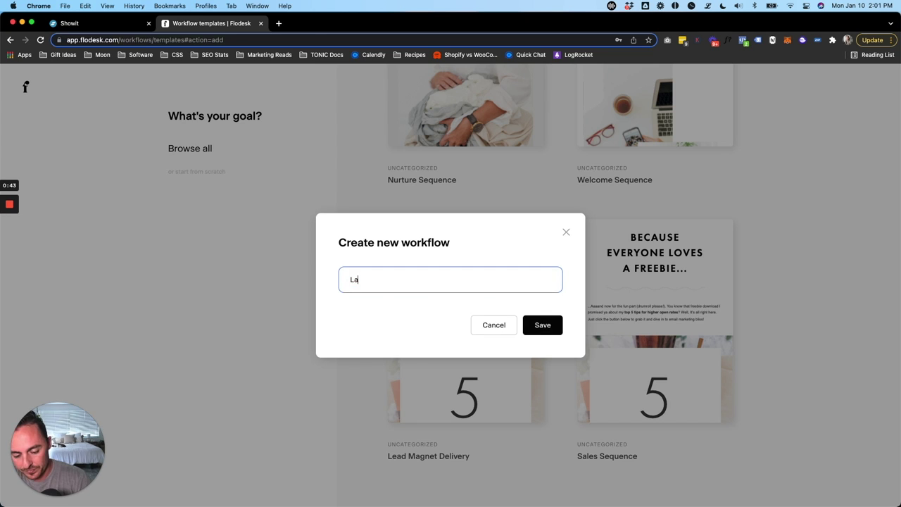
pyautogui.write('unch Playbo')
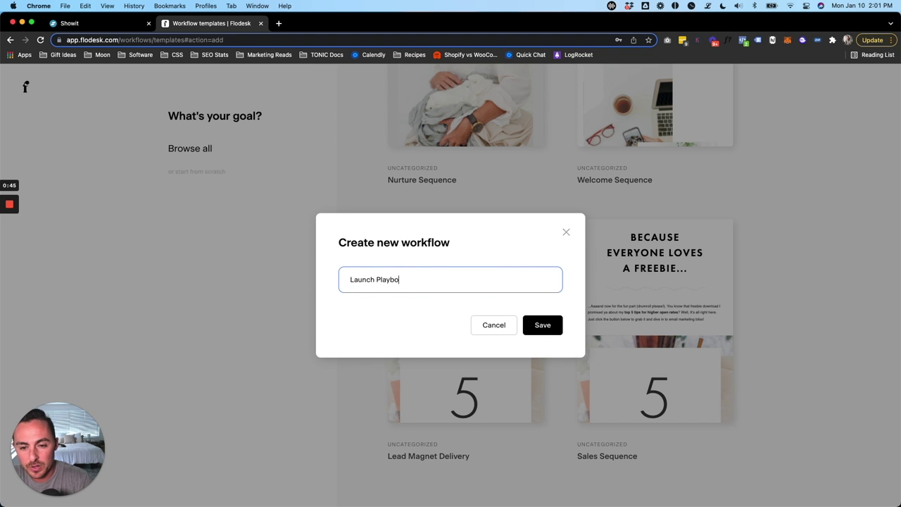
pyautogui.write('ok Download')
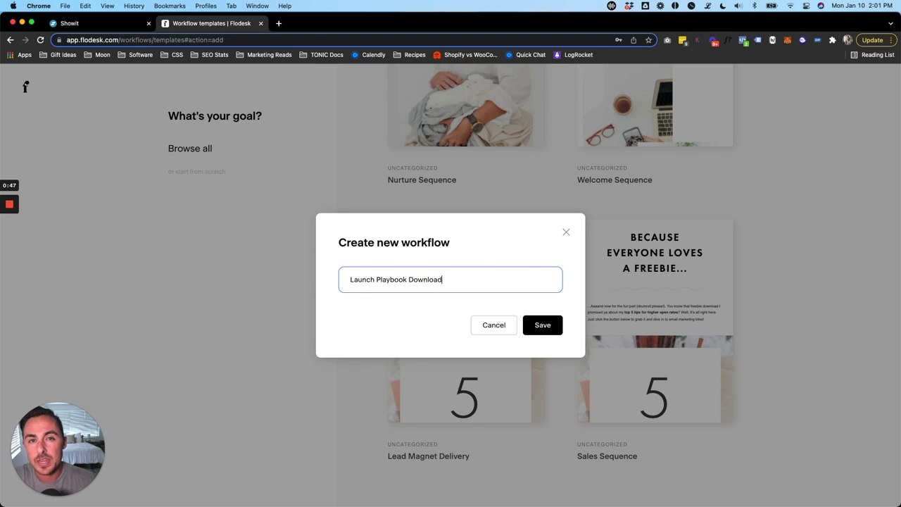
pyautogui.click(542, 325)
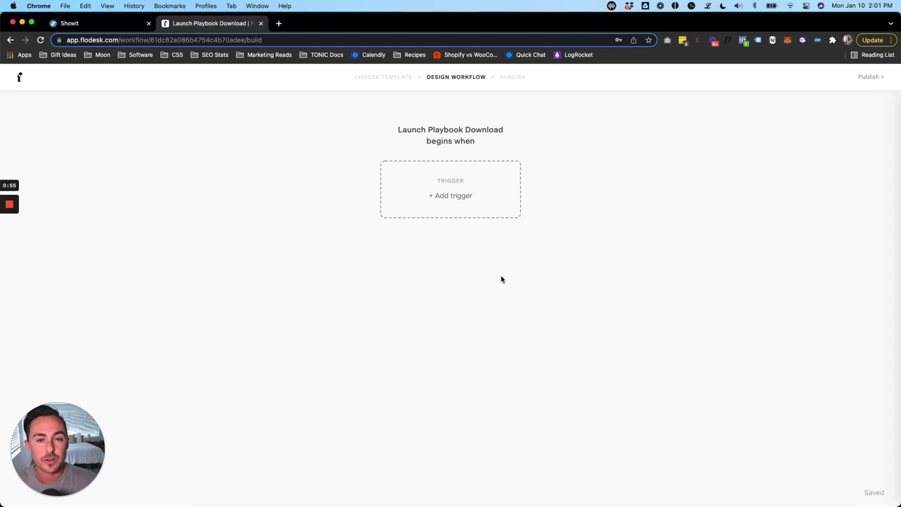
# - Set the workflow's trigger to a subscriber being added to the Launch Playbook segment
pyautogui.click(459, 195)
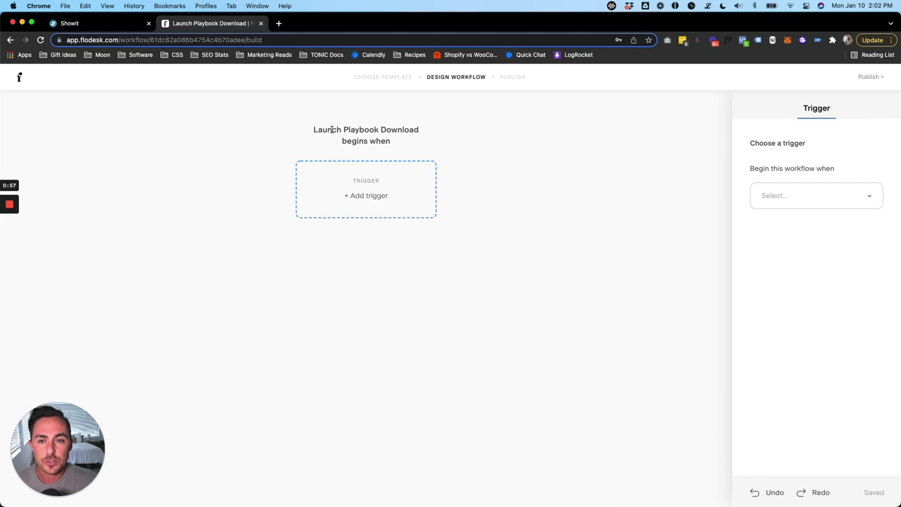
pyautogui.moveTo(392, 141); pyautogui.dragTo(334, 143)
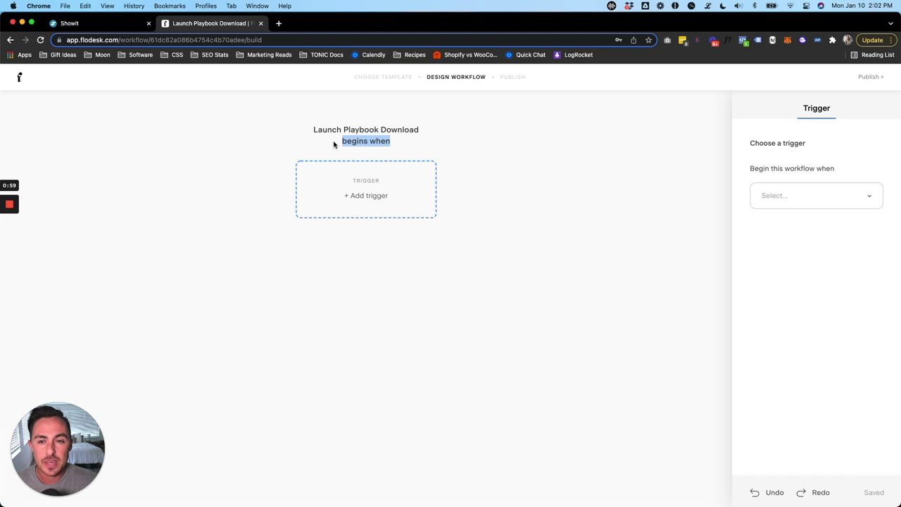
pyautogui.click(795, 190)
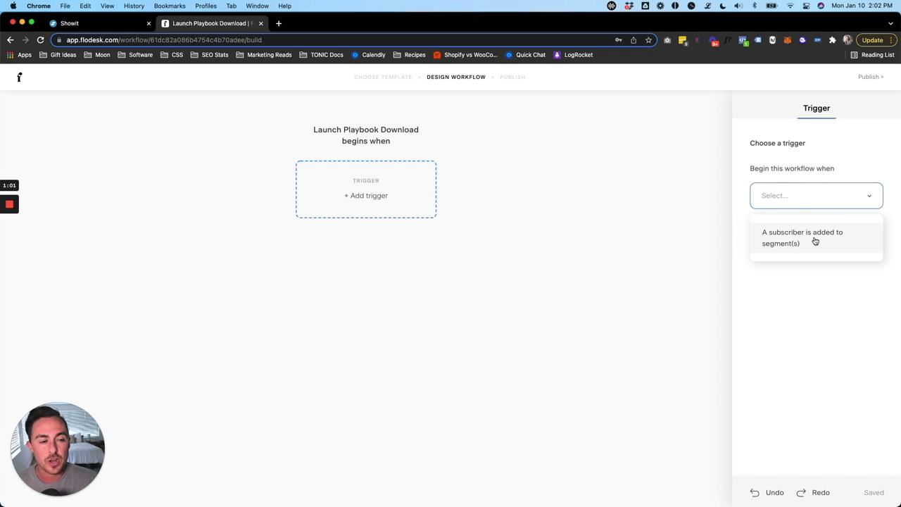
pyautogui.click(820, 243)
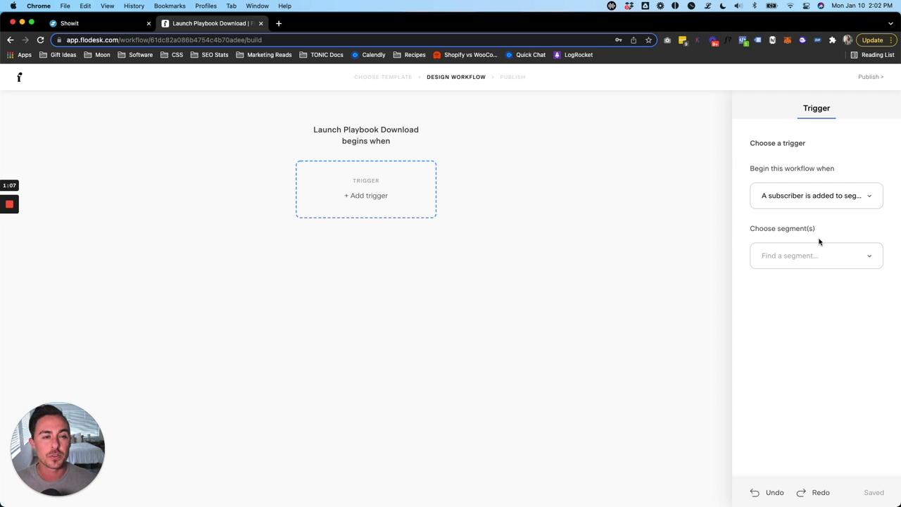
pyautogui.click(798, 250)
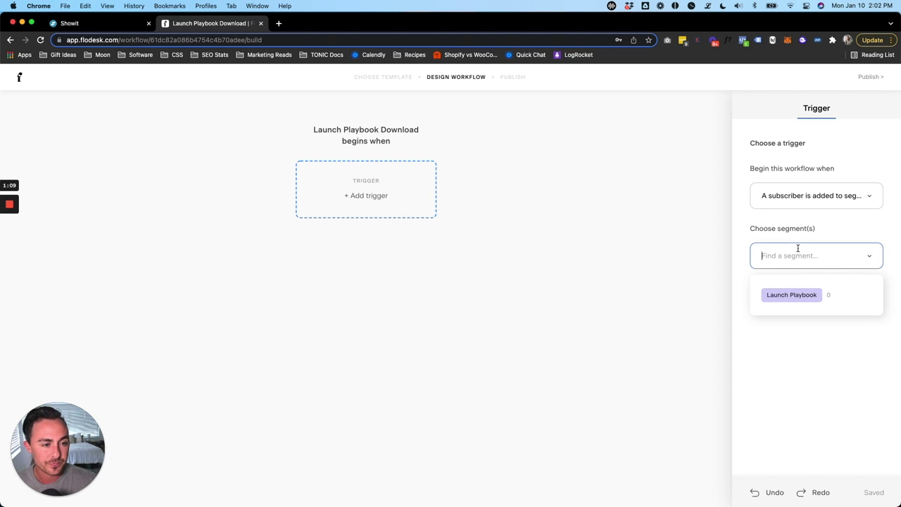
pyautogui.click(793, 299)
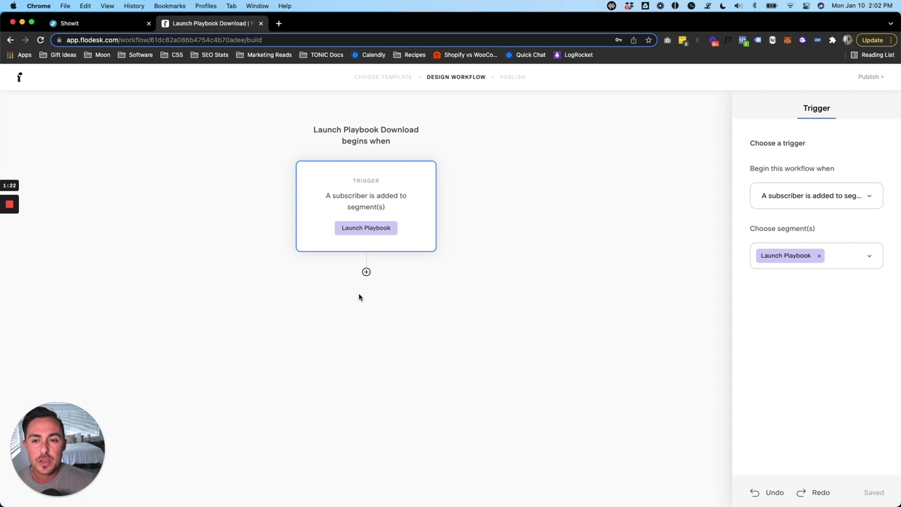
# - Add an email step directly after the trigger and create a new email for it, browsing the available email templates
pyautogui.click(367, 272)
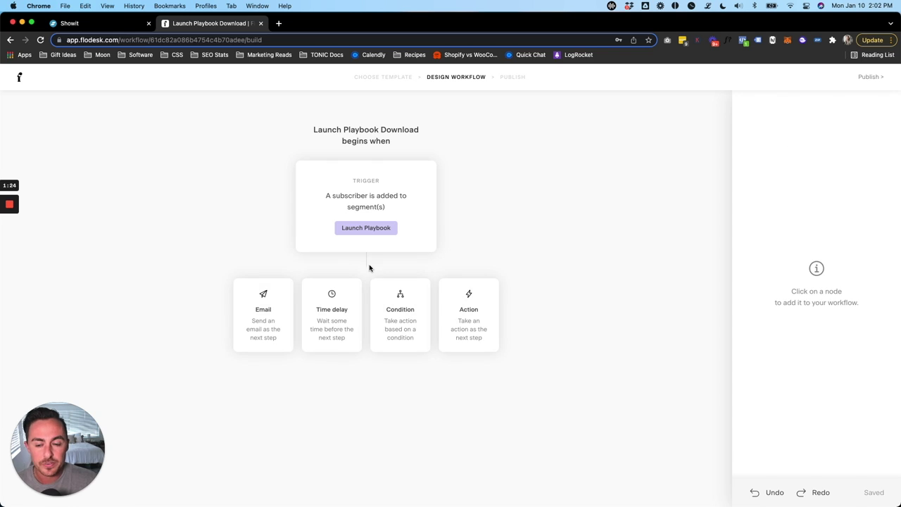
pyautogui.click(260, 315)
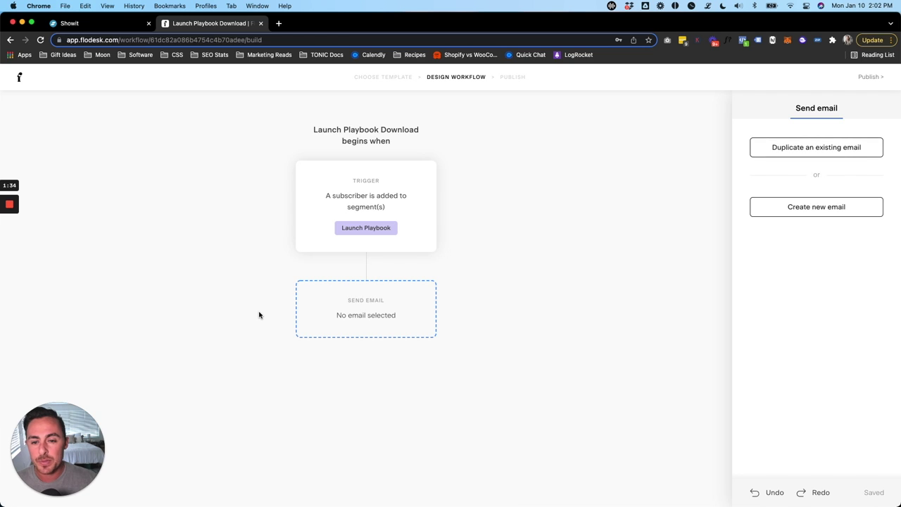
pyautogui.click(815, 206)
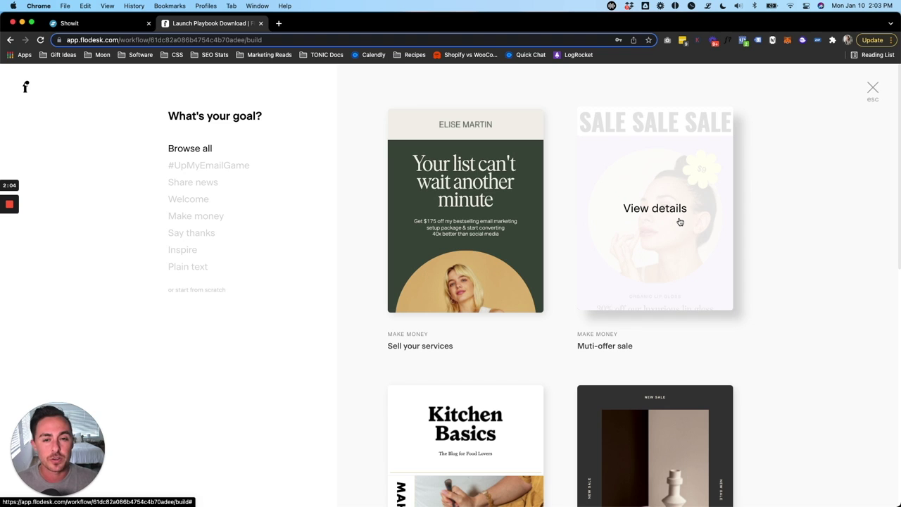
pyautogui.scroll(-1, 612, 225)
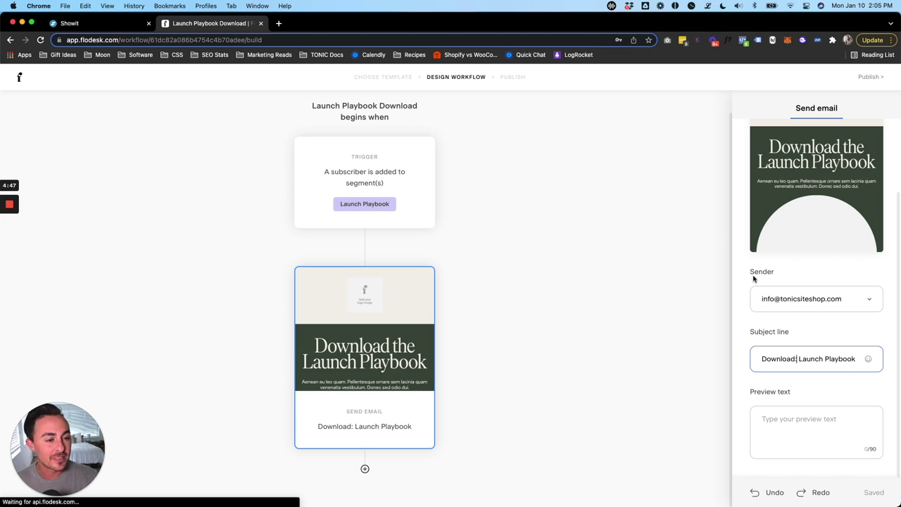
# - Leave the email's preview text empty and publish the Launch Playbook Download workflow
pyautogui.click(792, 423)
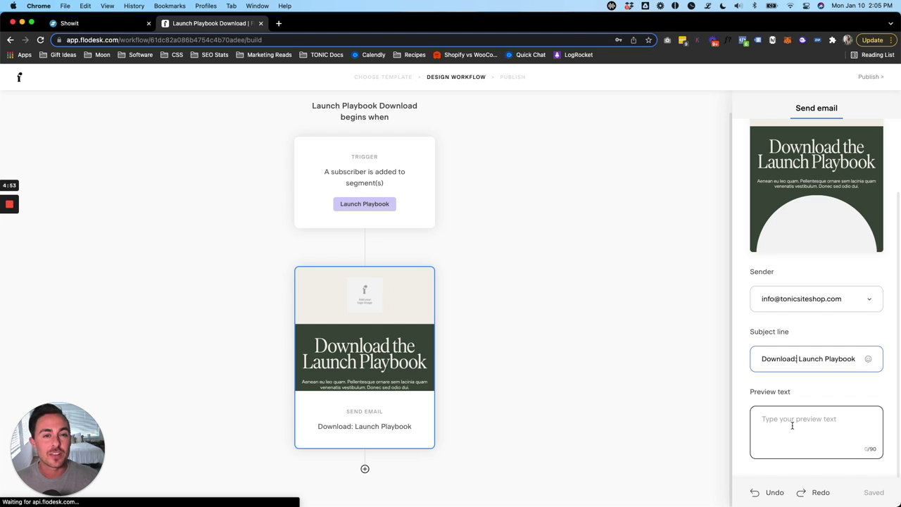
pyautogui.click(872, 77)
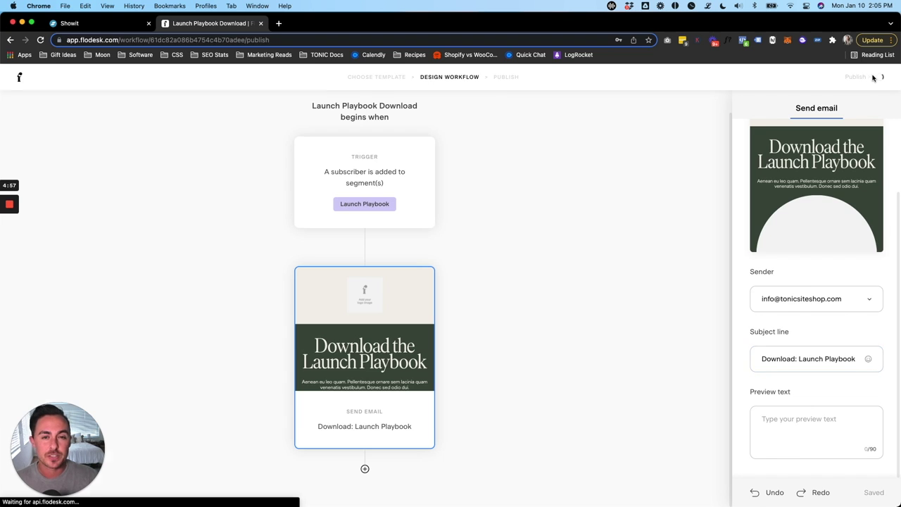
pyautogui.click(442, 278)
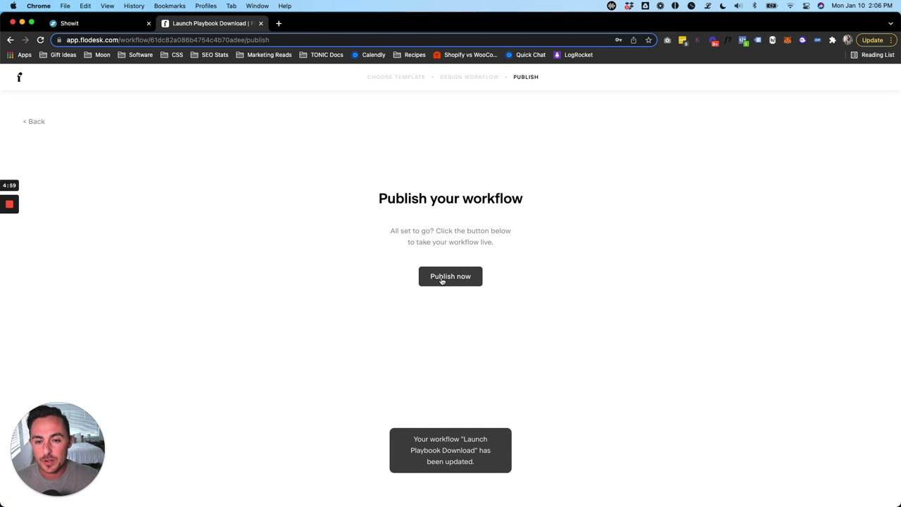